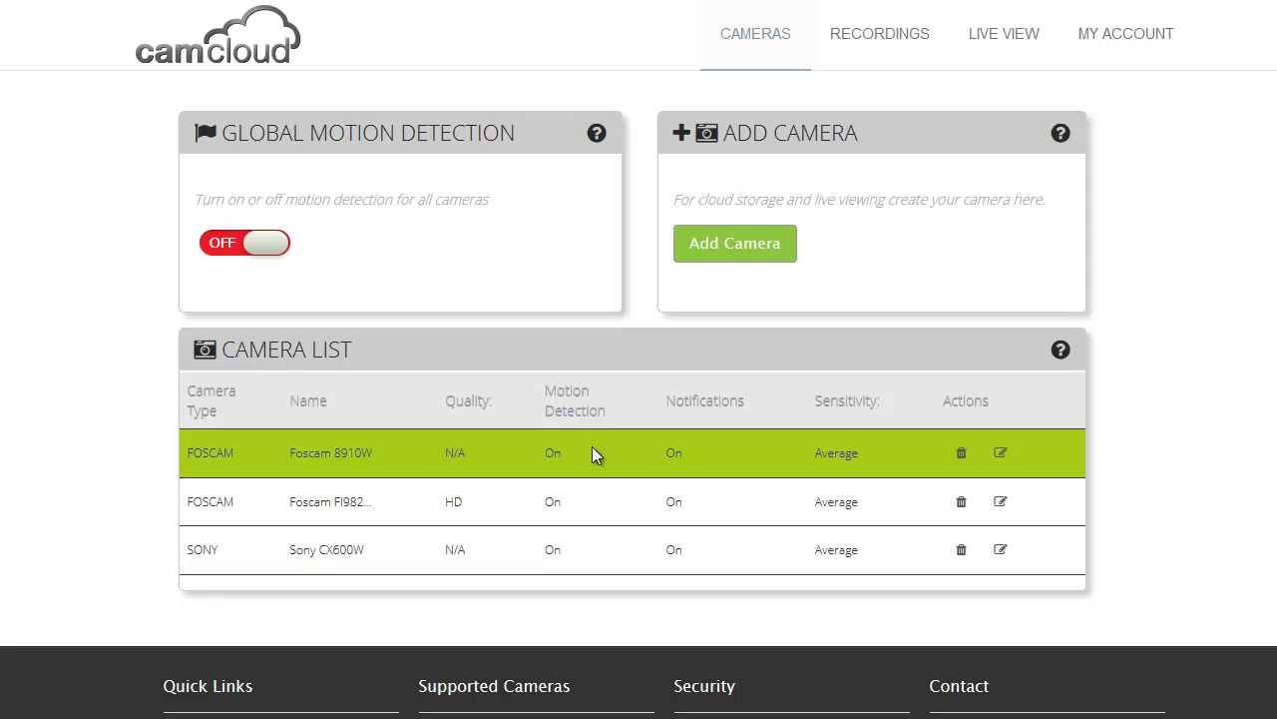
left_click(986, 52)
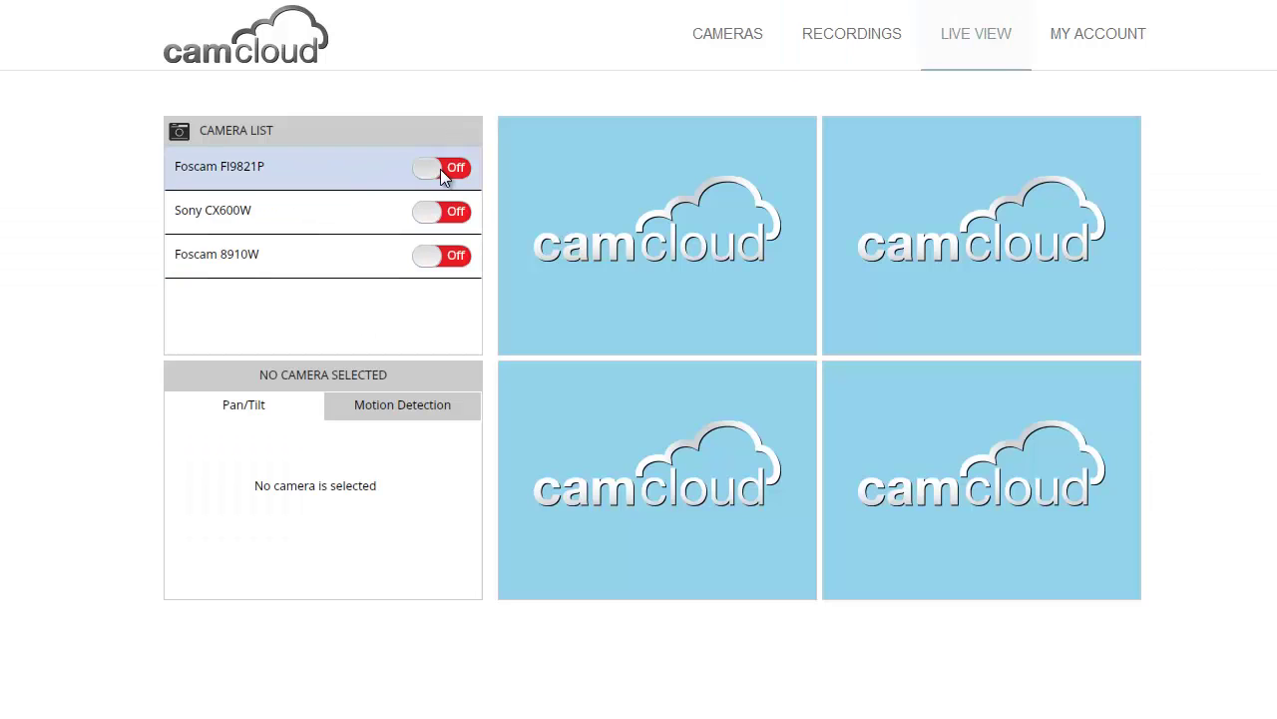
left_click(440, 169)
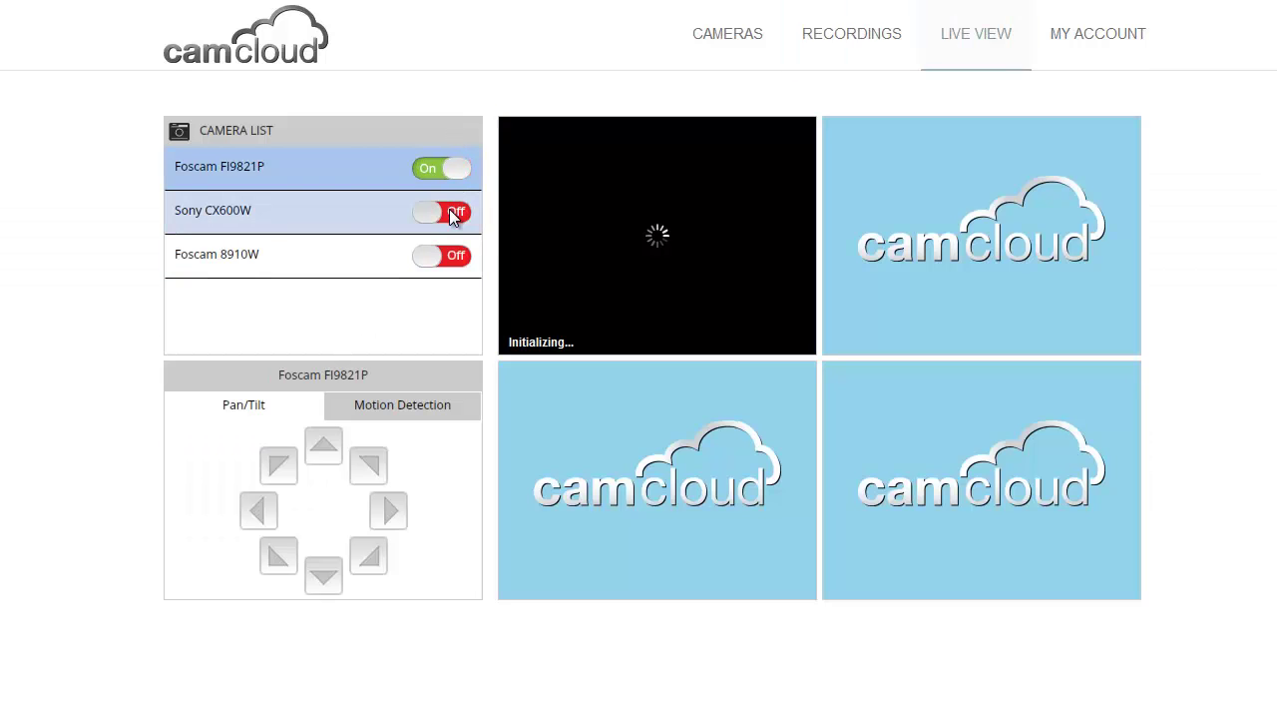
left_click(454, 212)
left_click(451, 256)
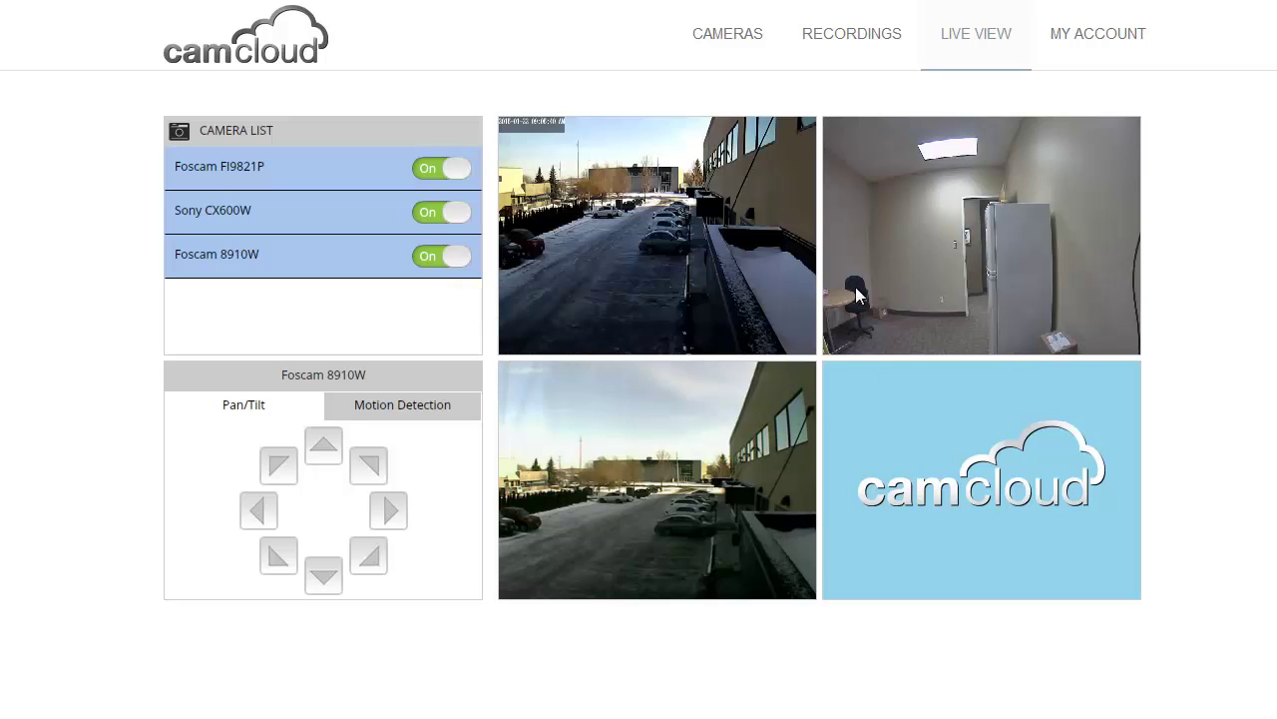
left_click(771, 150)
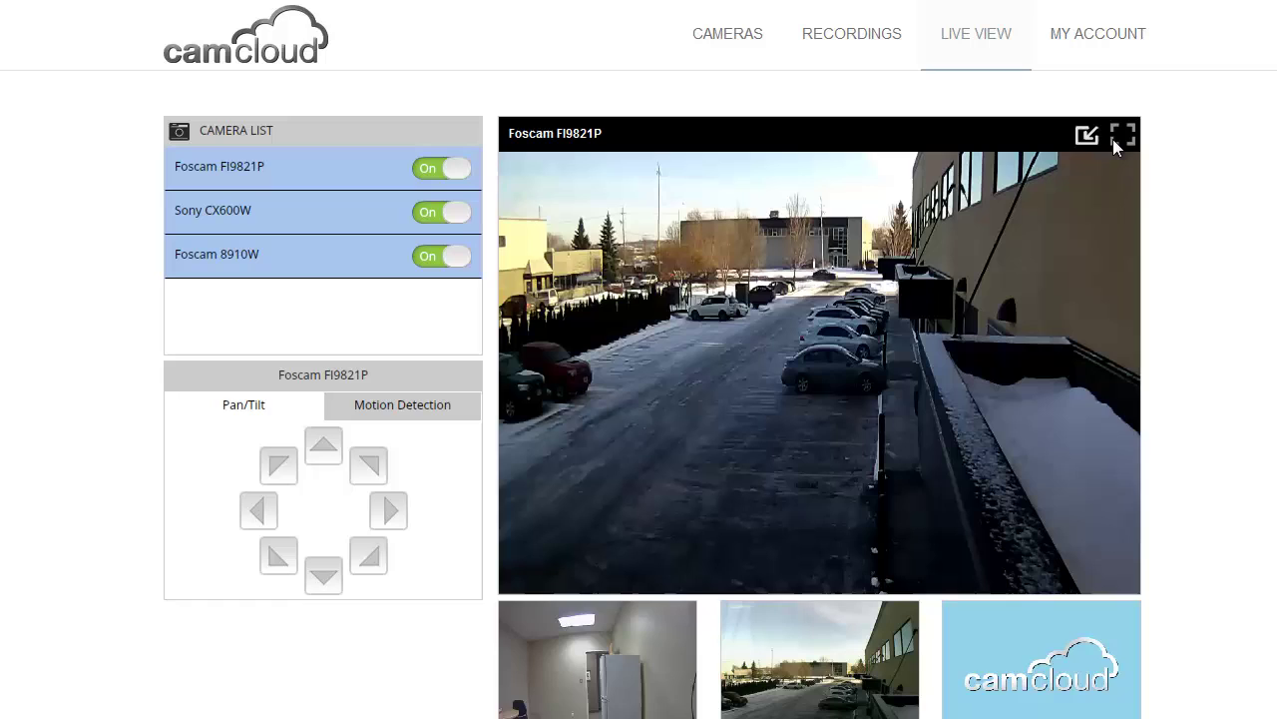
left_click(1086, 137)
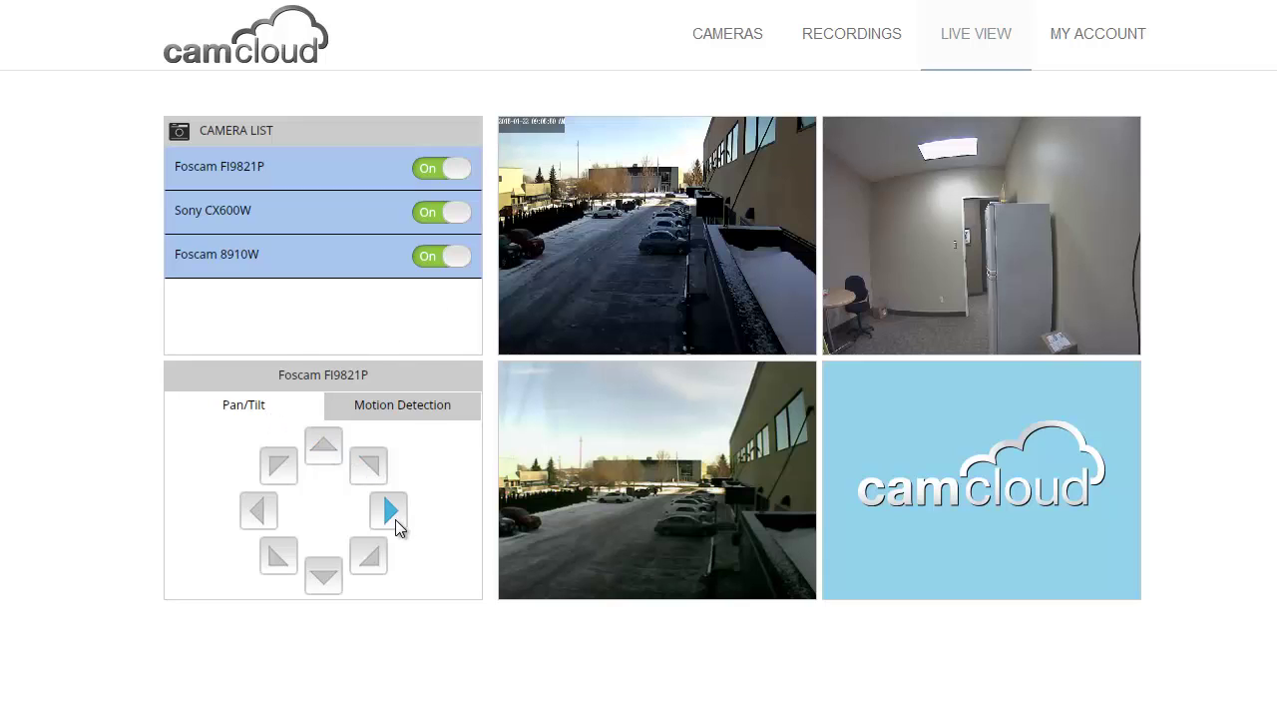
left_click(406, 403)
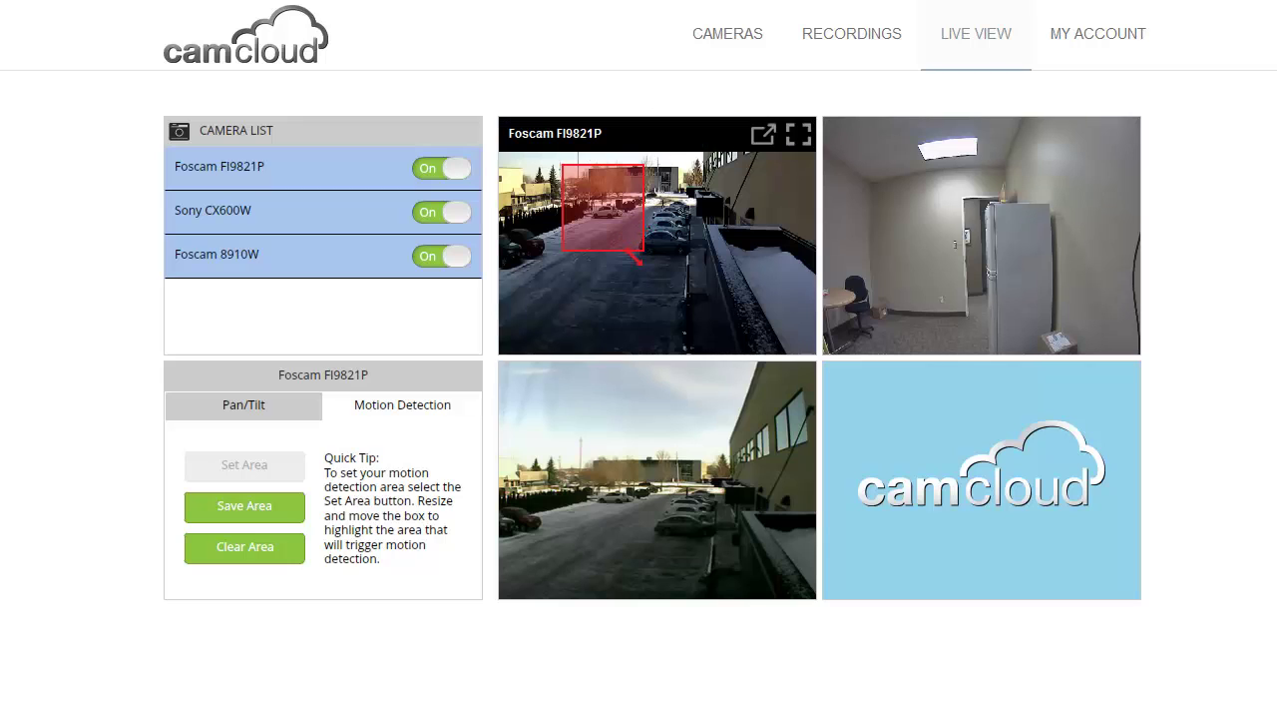
left_click(445, 172)
left_click(431, 213)
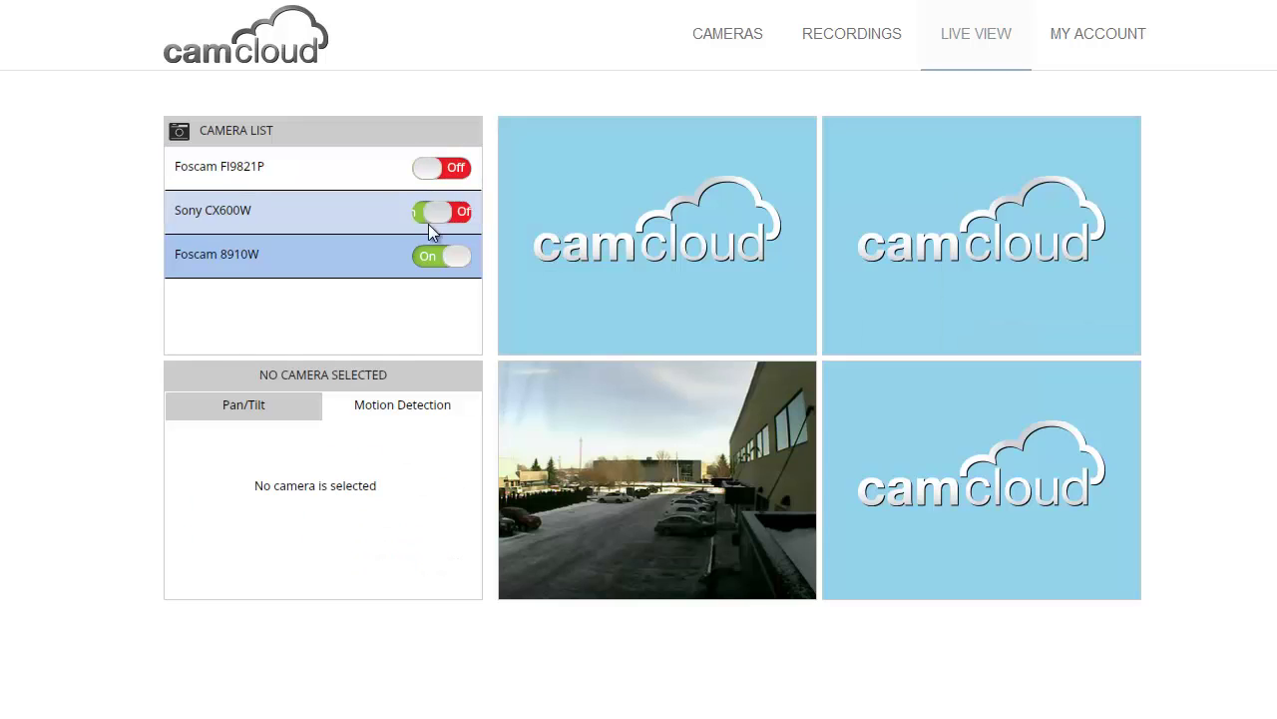
left_click(424, 258)
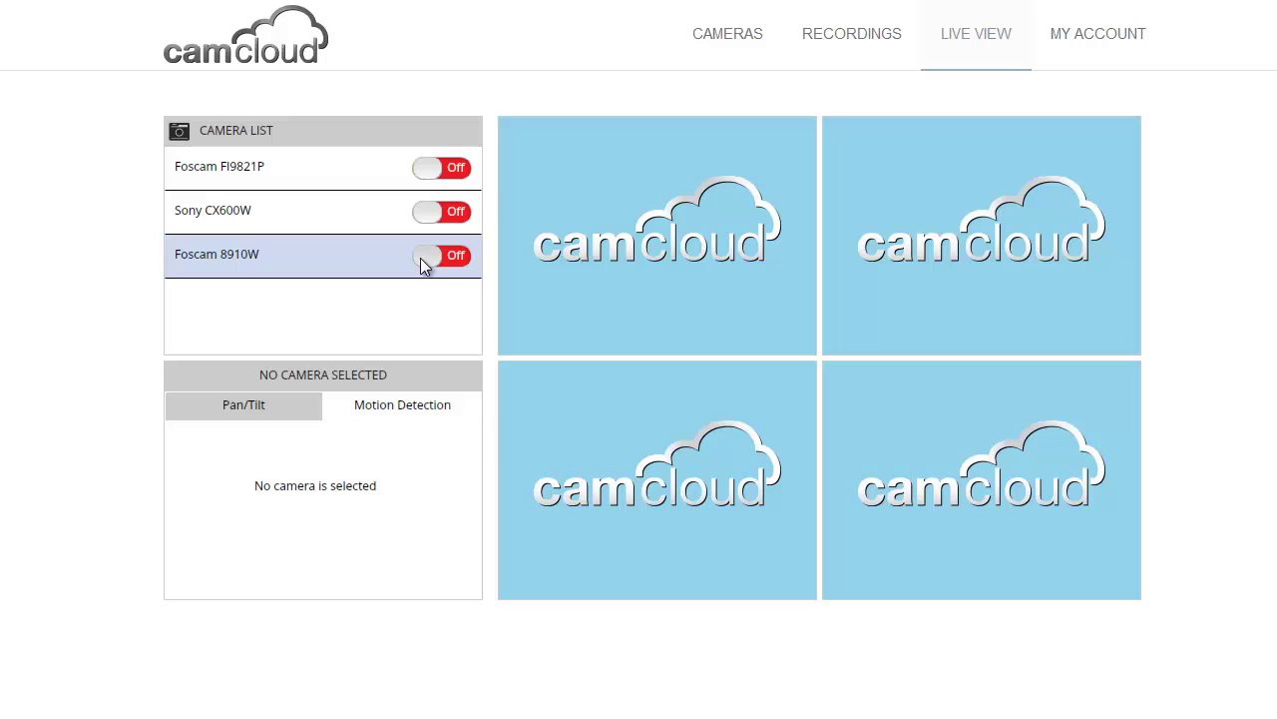
left_click(703, 51)
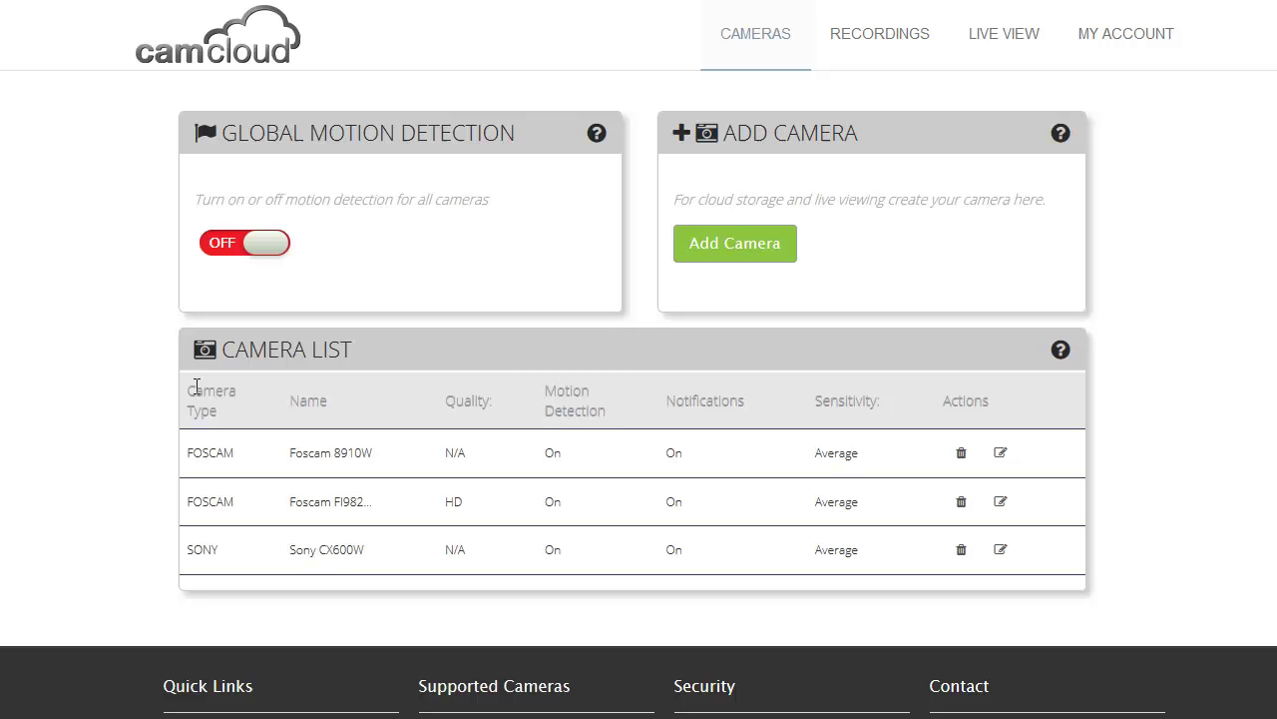
- Start a new camera with camera type Generic H.264 and name it 'Hikvision Office'
left_click(723, 249)
left_click_drag(705, 154, 688, 40)
left_click(397, 239)
left_click(399, 228)
left_click(385, 273)
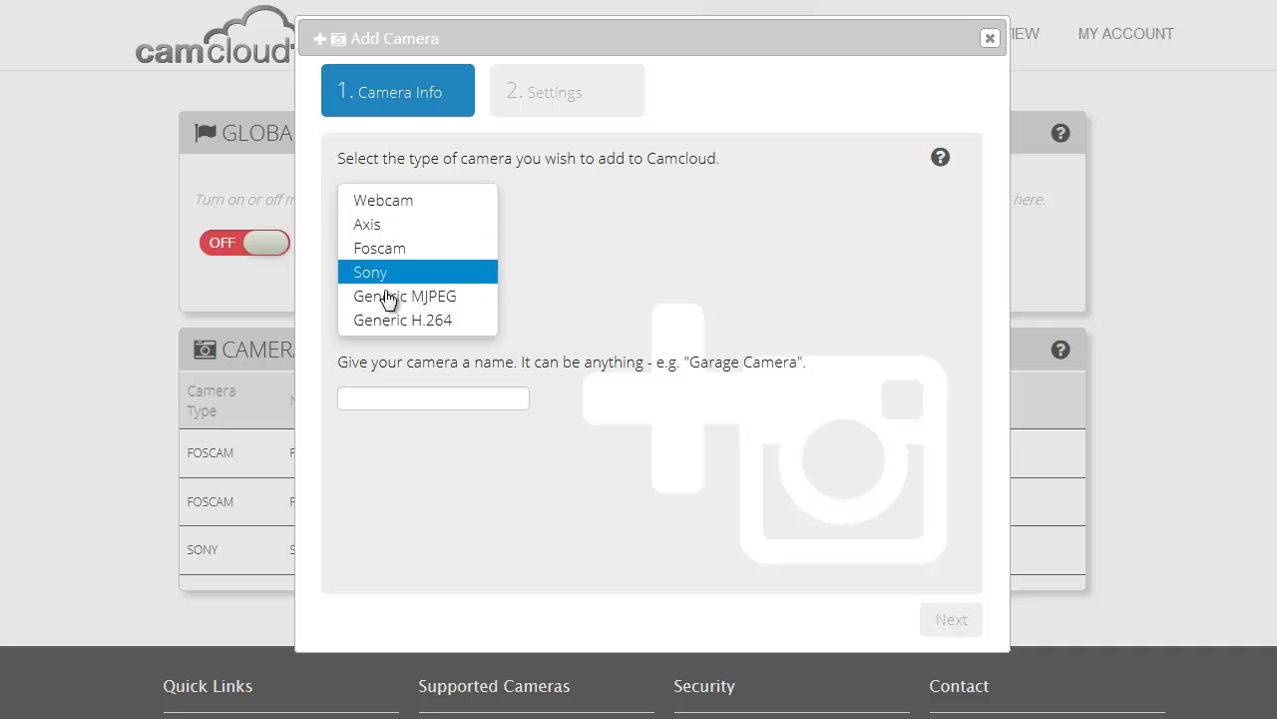
left_click(381, 325)
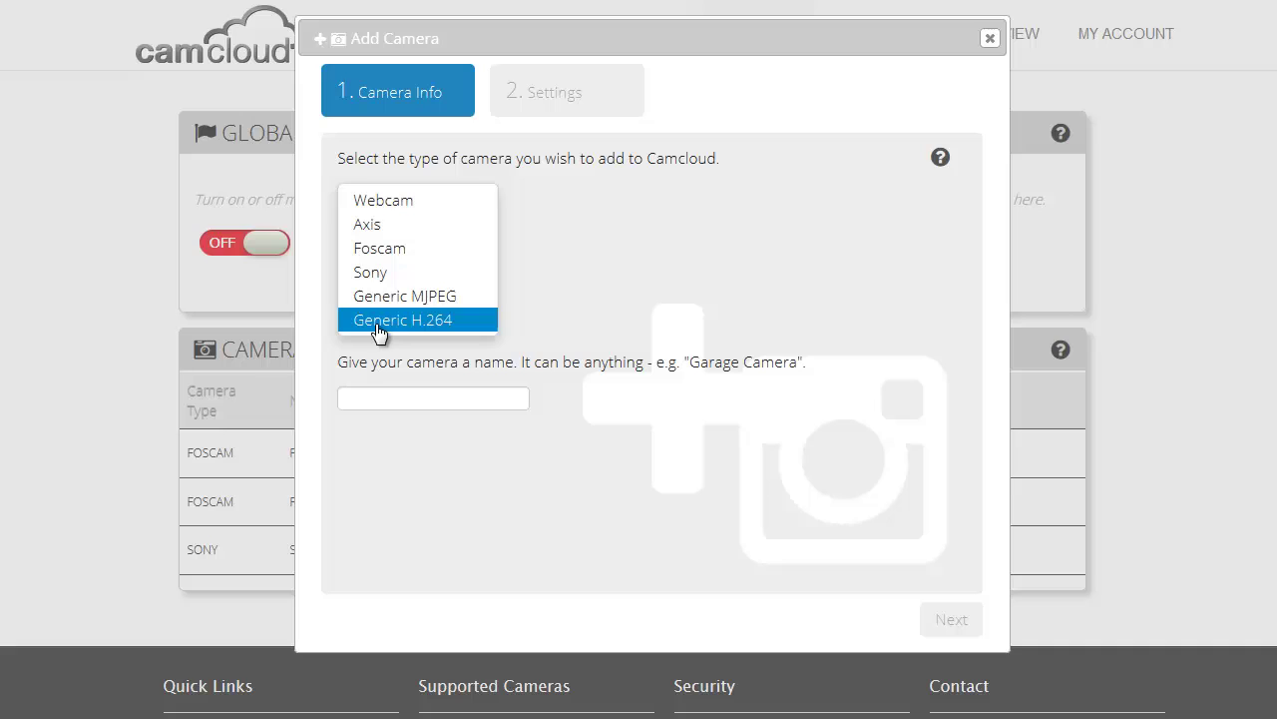
left_click(472, 327)
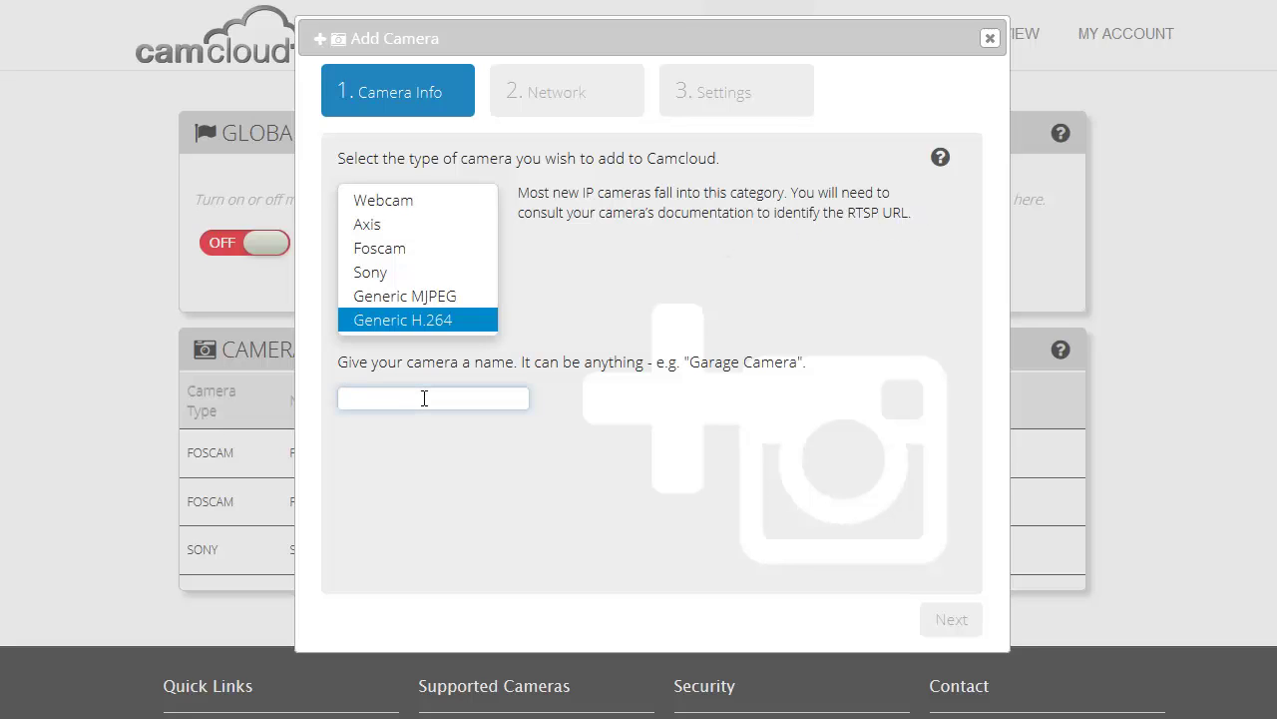
type("Hikvision")
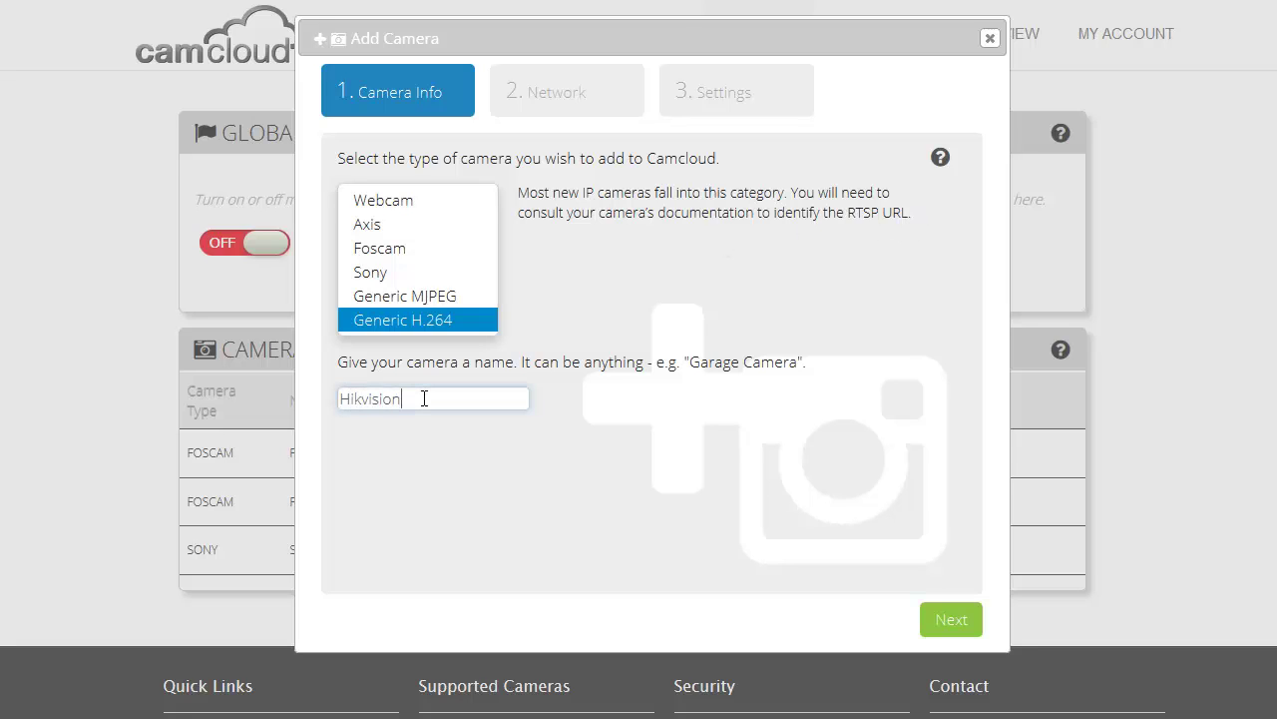
type(" Office")
- Enter the camera password, change the RTSP port to 3037, and set RTSP path /video.h264
left_click(949, 625)
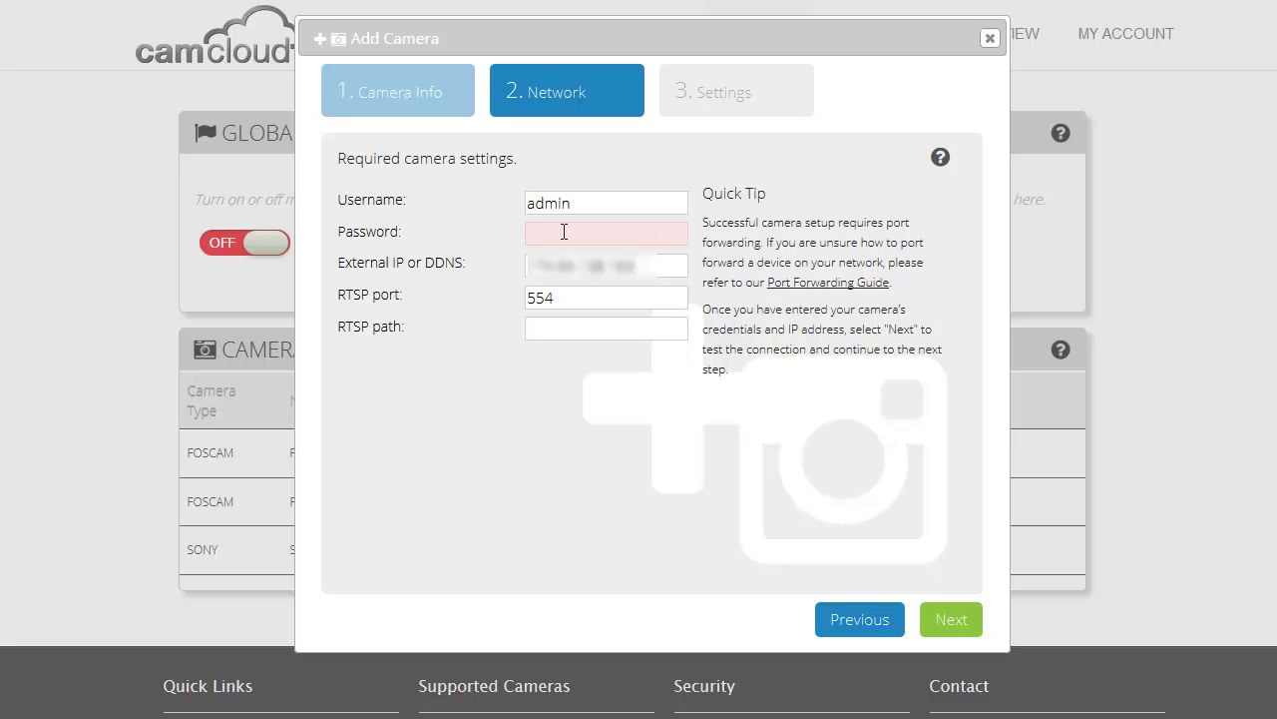
left_click(562, 232)
type("123456")
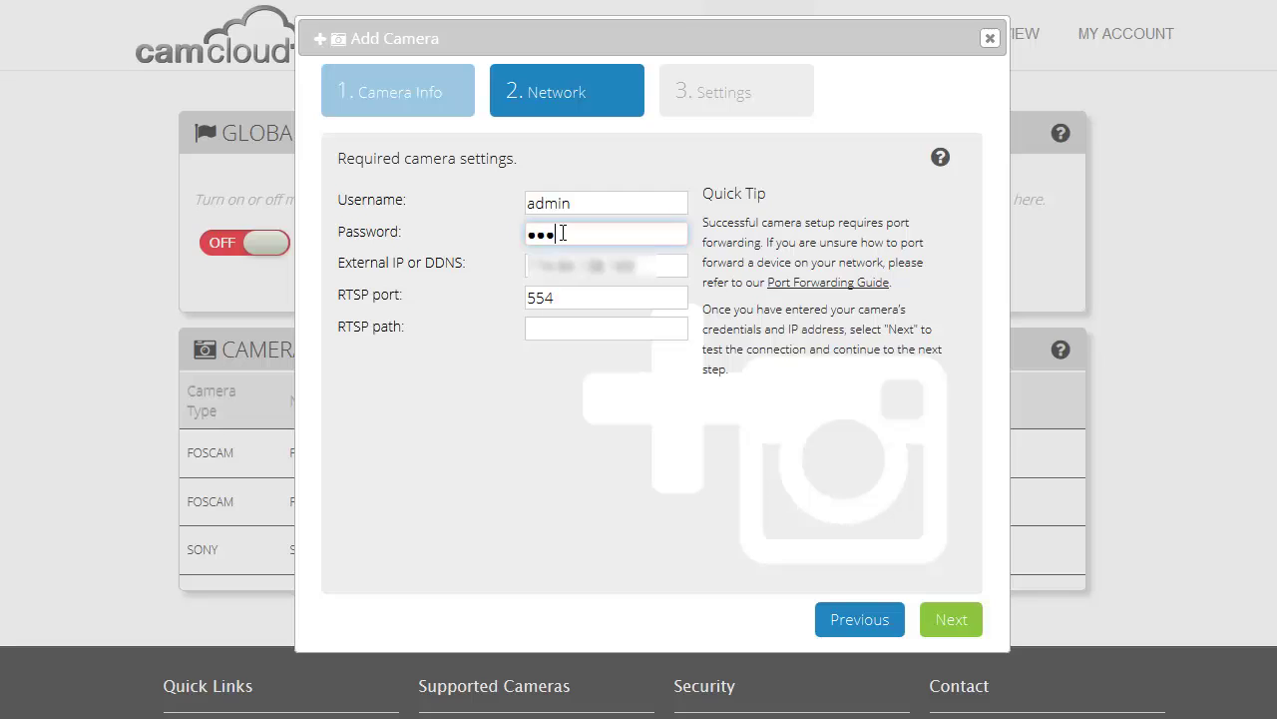
type("7890")
left_click_drag(555, 297, 523, 296)
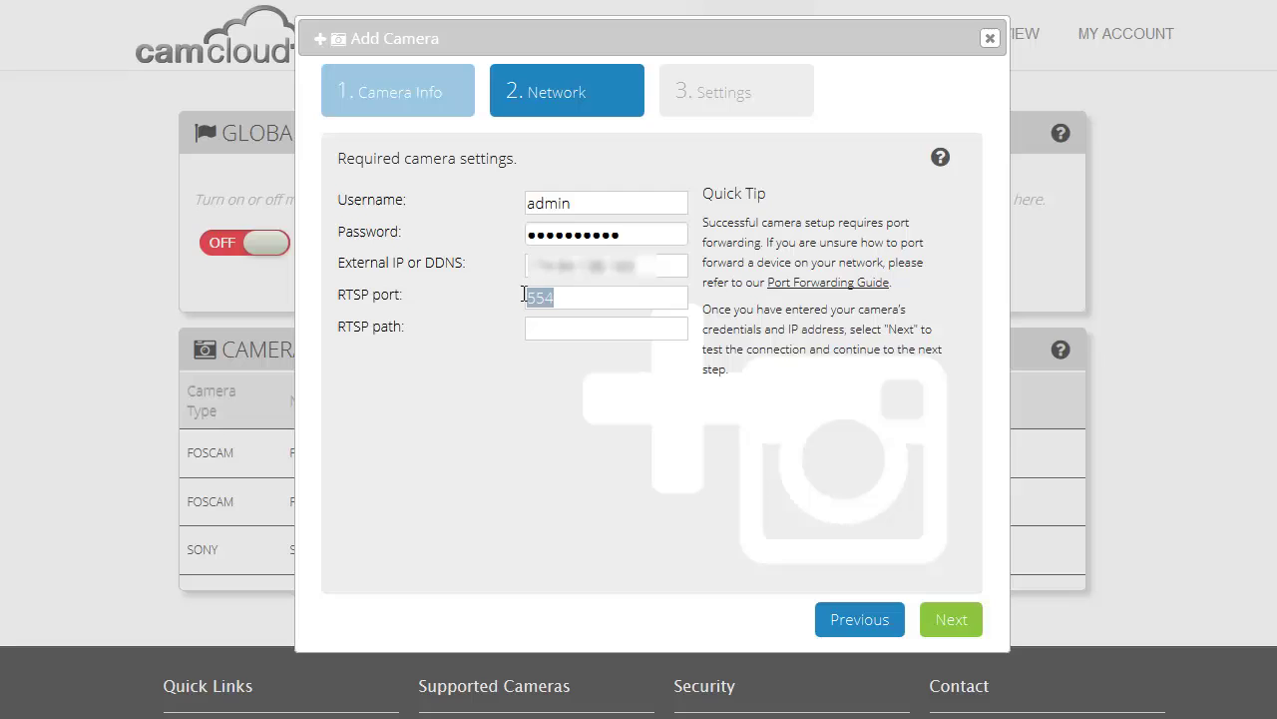
type("3037")
left_click(559, 336)
type("/video.h264")
- Test the connection, then copy the FTP username and password shown in Settings
left_click(954, 622)
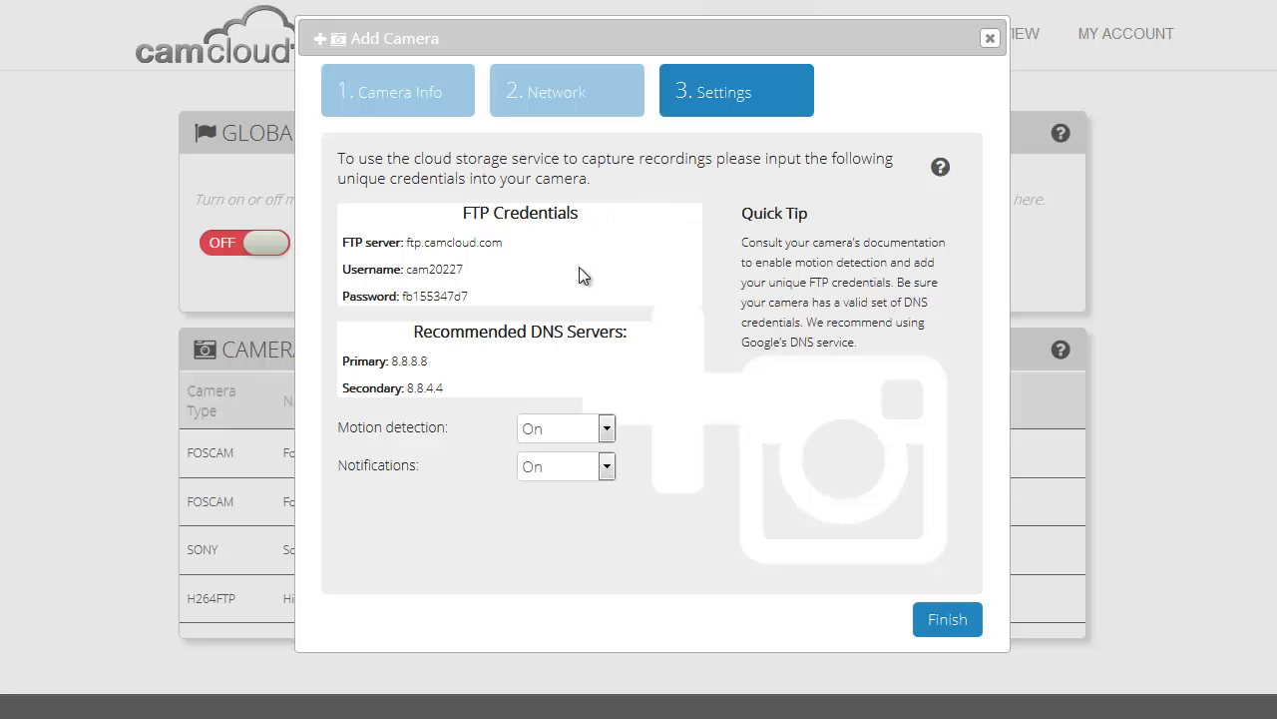
double_click(434, 268)
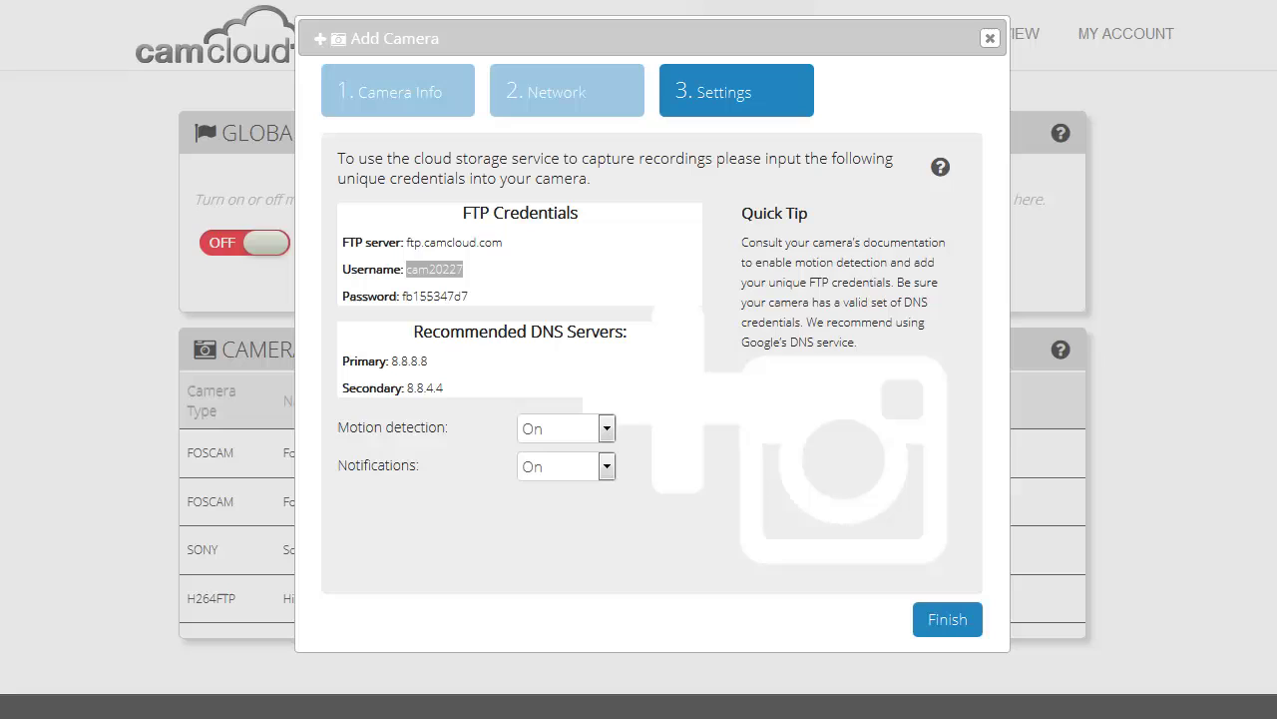
double_click(420, 296)
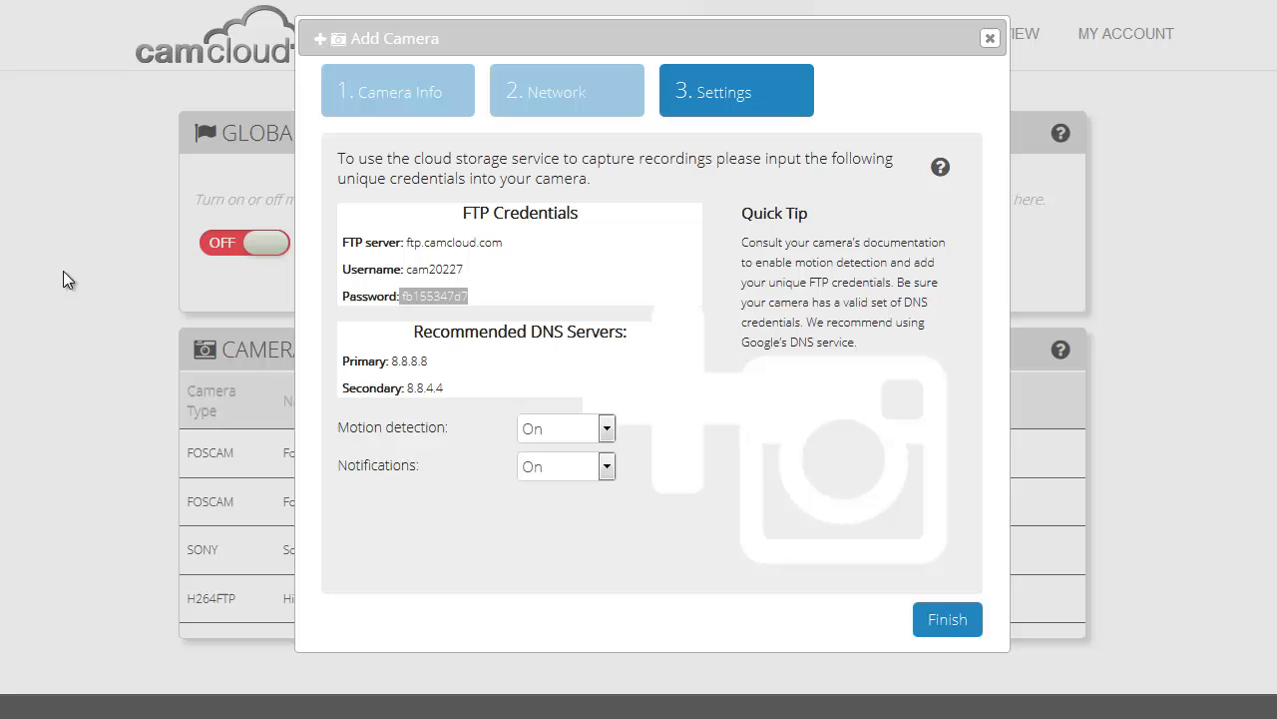
left_click(469, 296)
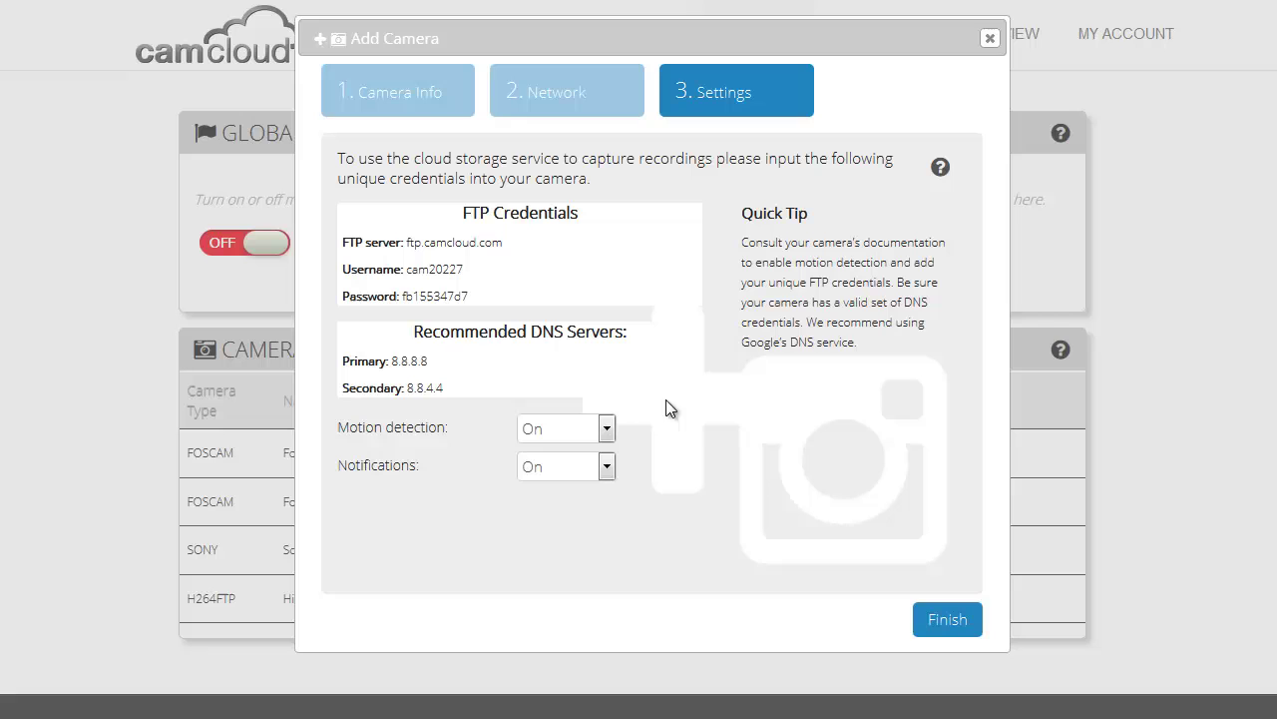
- Finish adding the camera, then switch on the Hikvision Office, Sony CX600W and Foscam FI9821P feeds
left_click(943, 618)
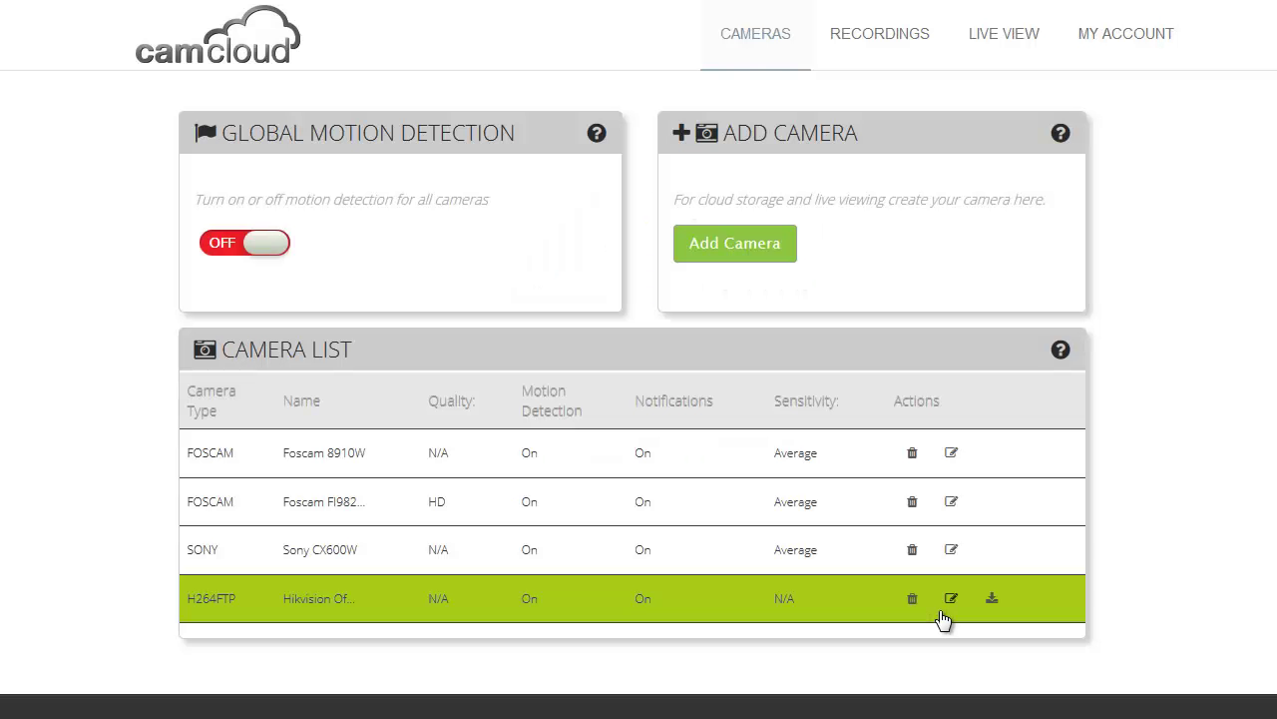
left_click(992, 36)
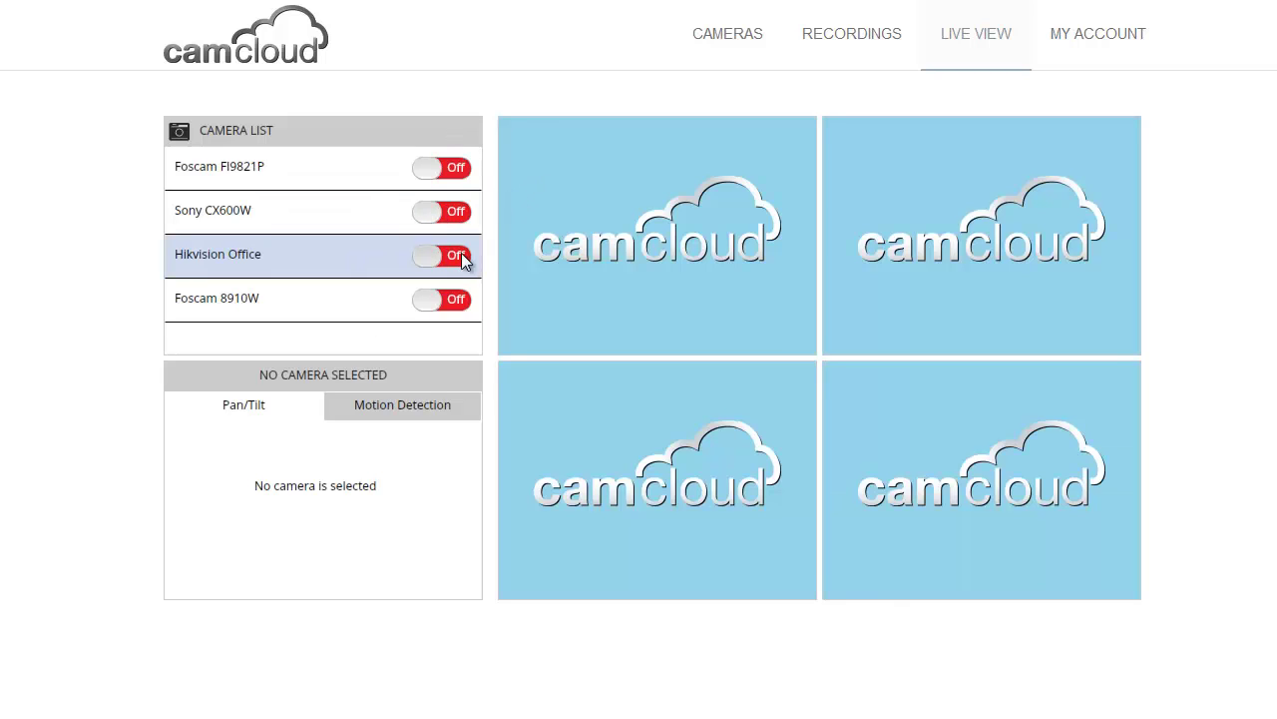
left_click(461, 256)
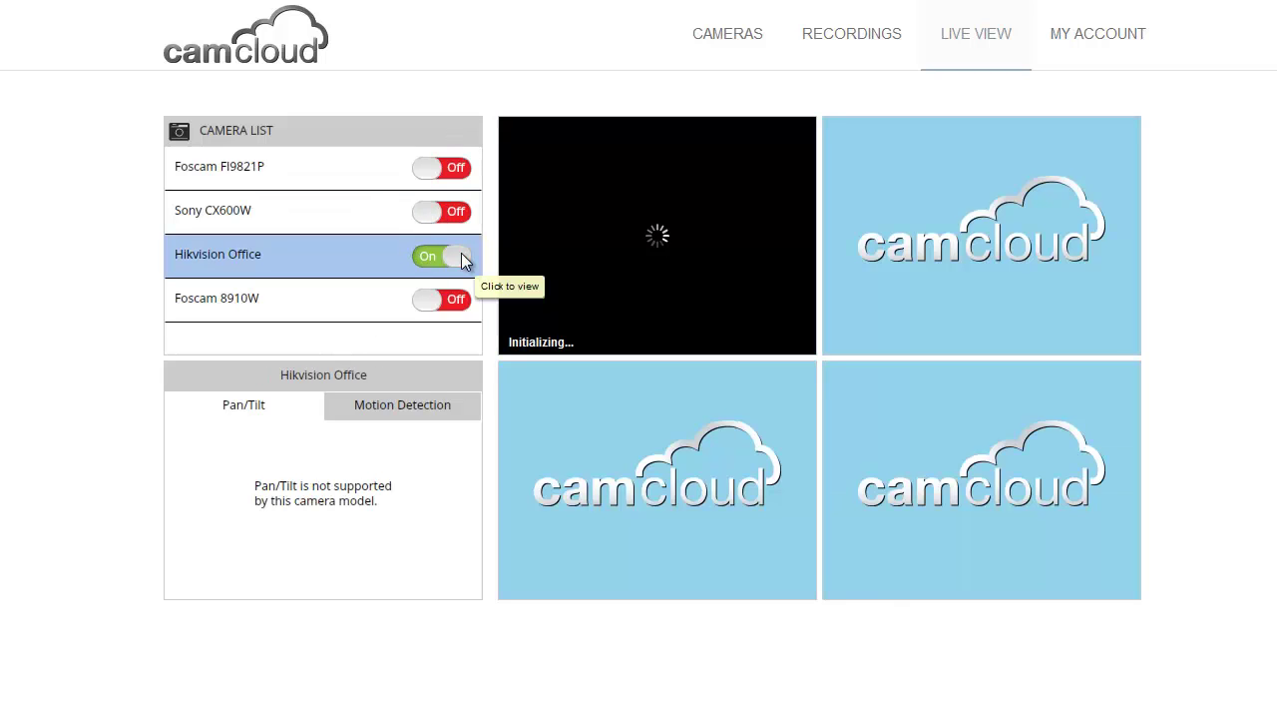
left_click(454, 211)
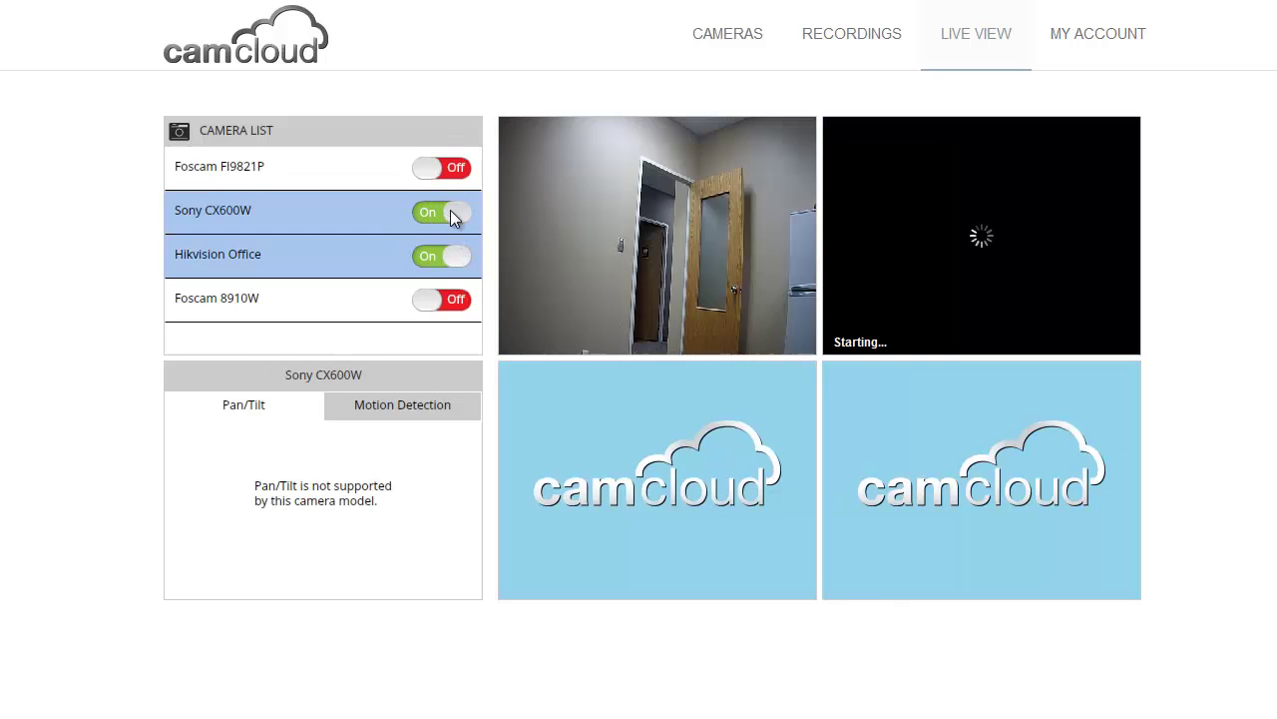
left_click(448, 170)
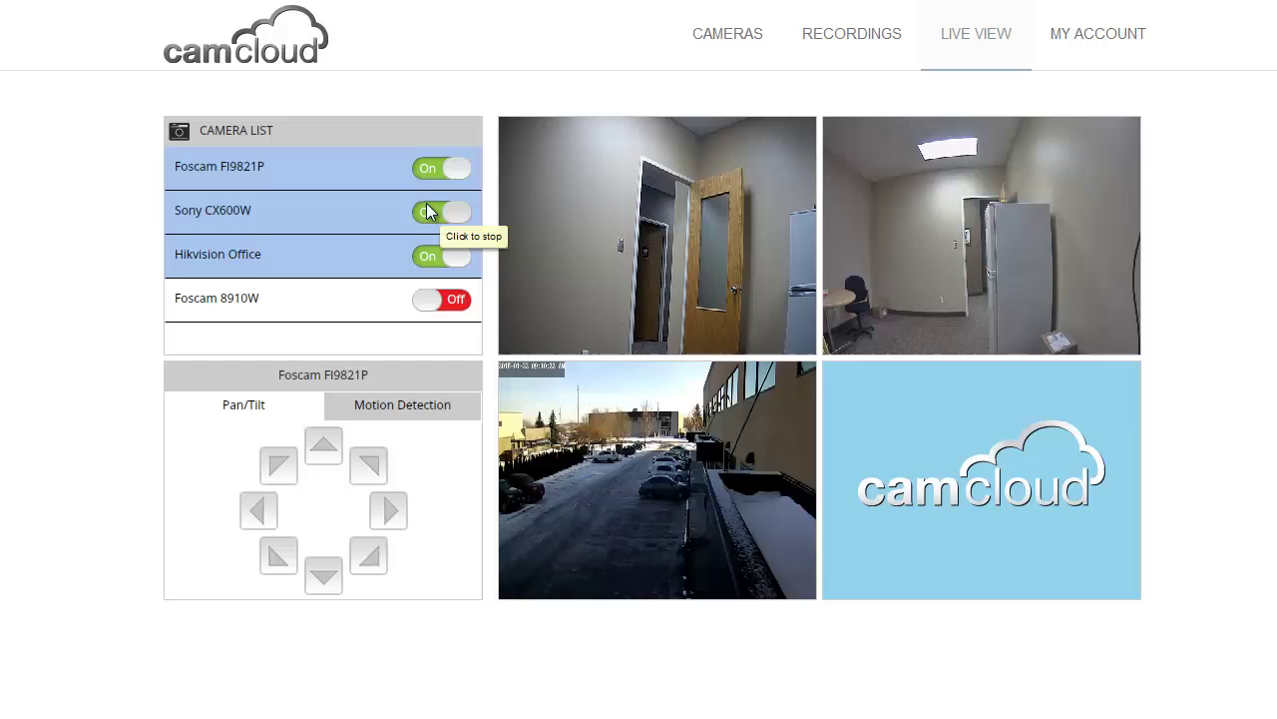
- Switch the Sony CX600W, Hikvision Office and Foscam FI9821P live feeds off
left_click(426, 211)
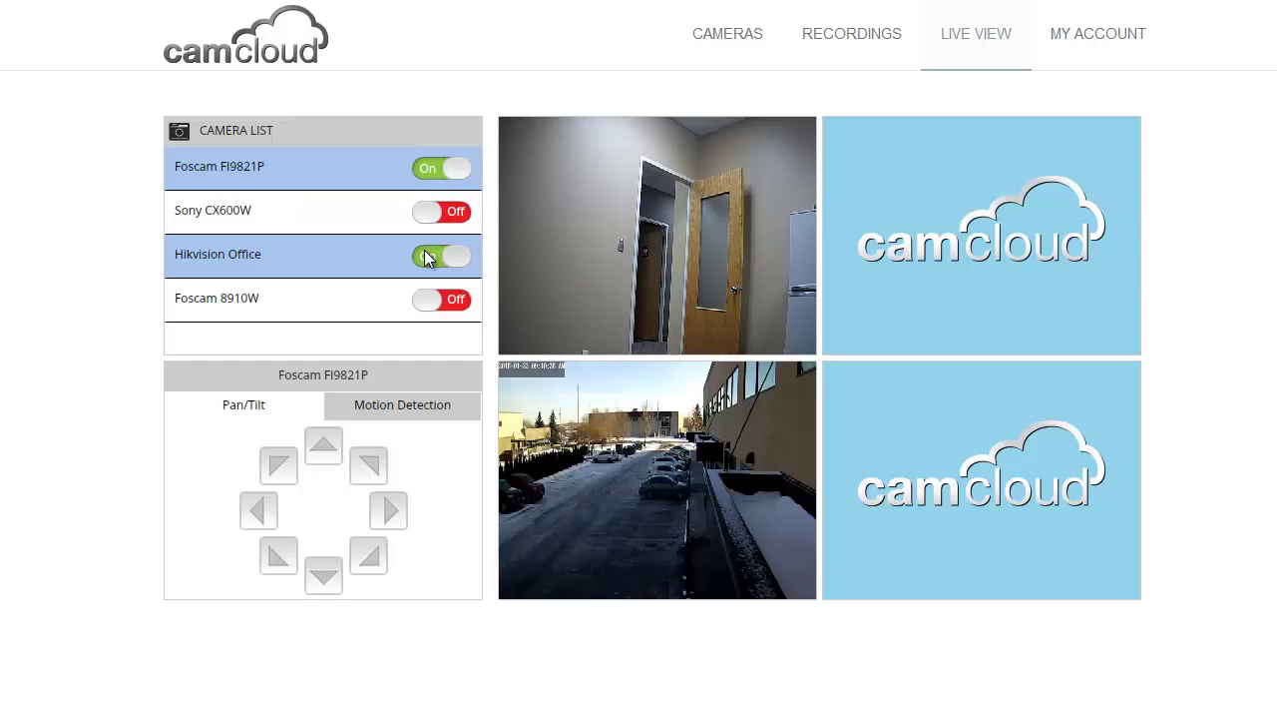
left_click(427, 255)
left_click(424, 174)
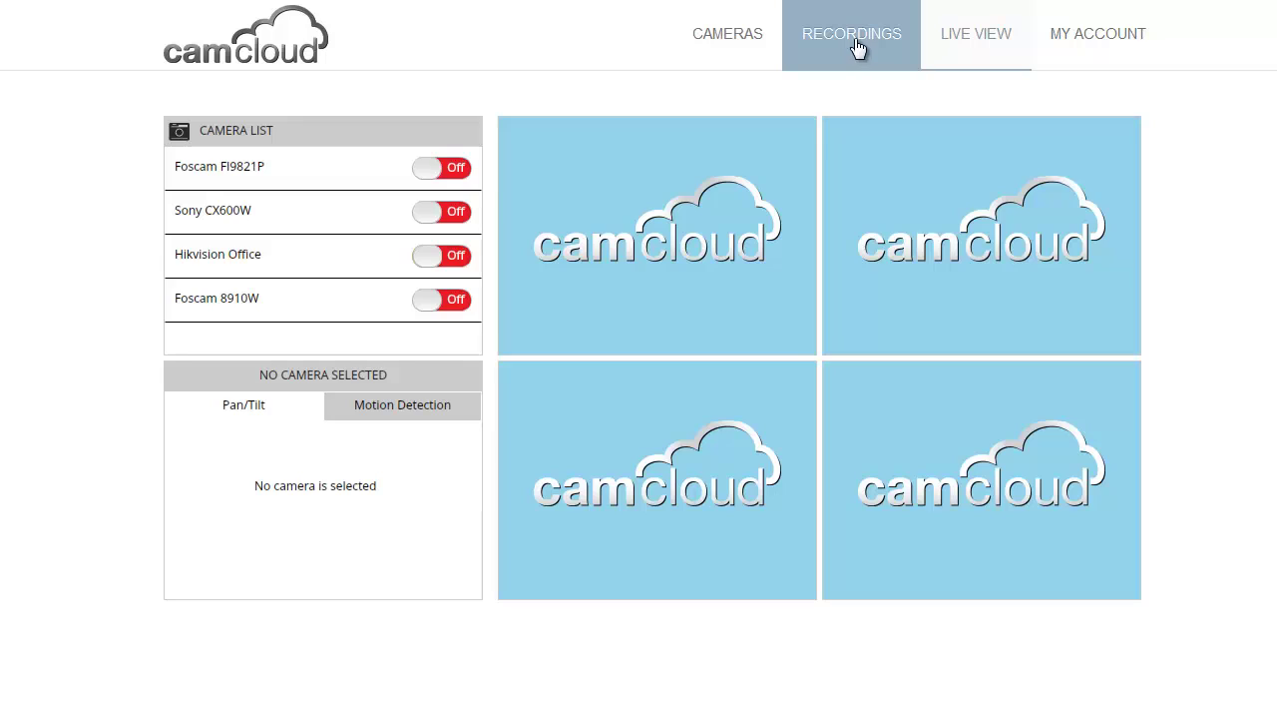
- View the Hikvision camera's FTP credentials from the Cameras list, then close them
left_click(758, 48)
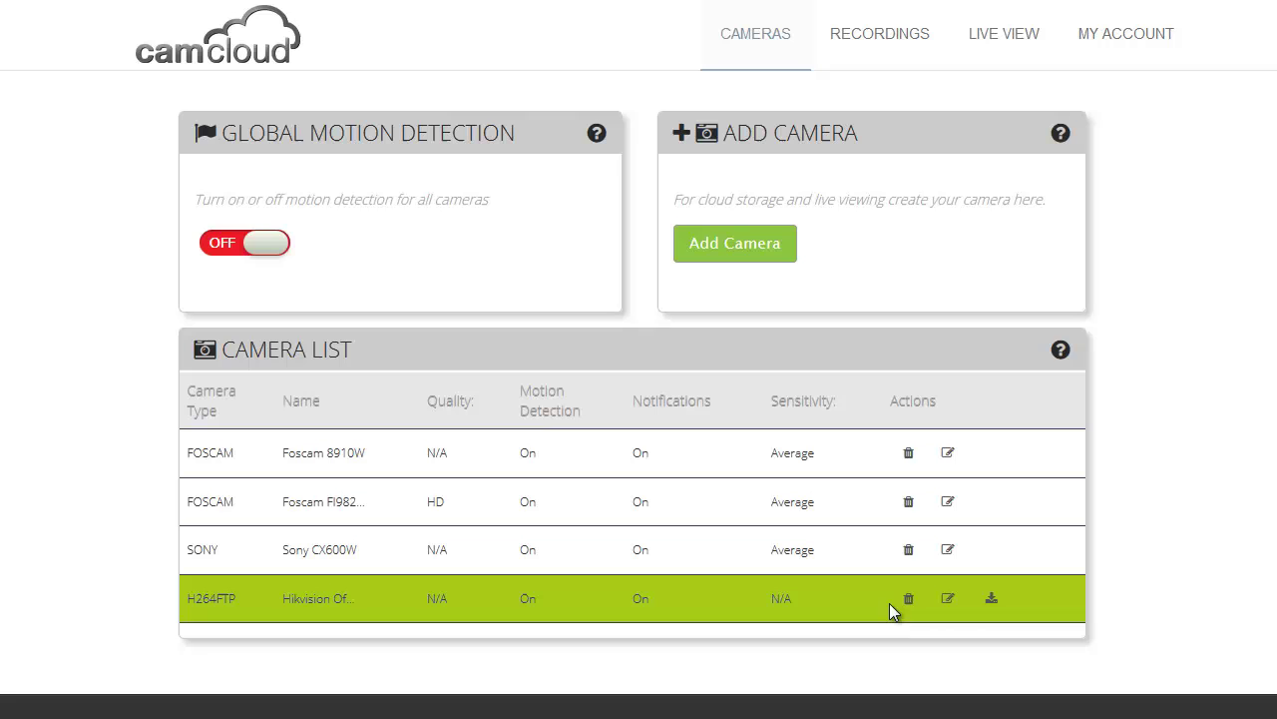
left_click(991, 603)
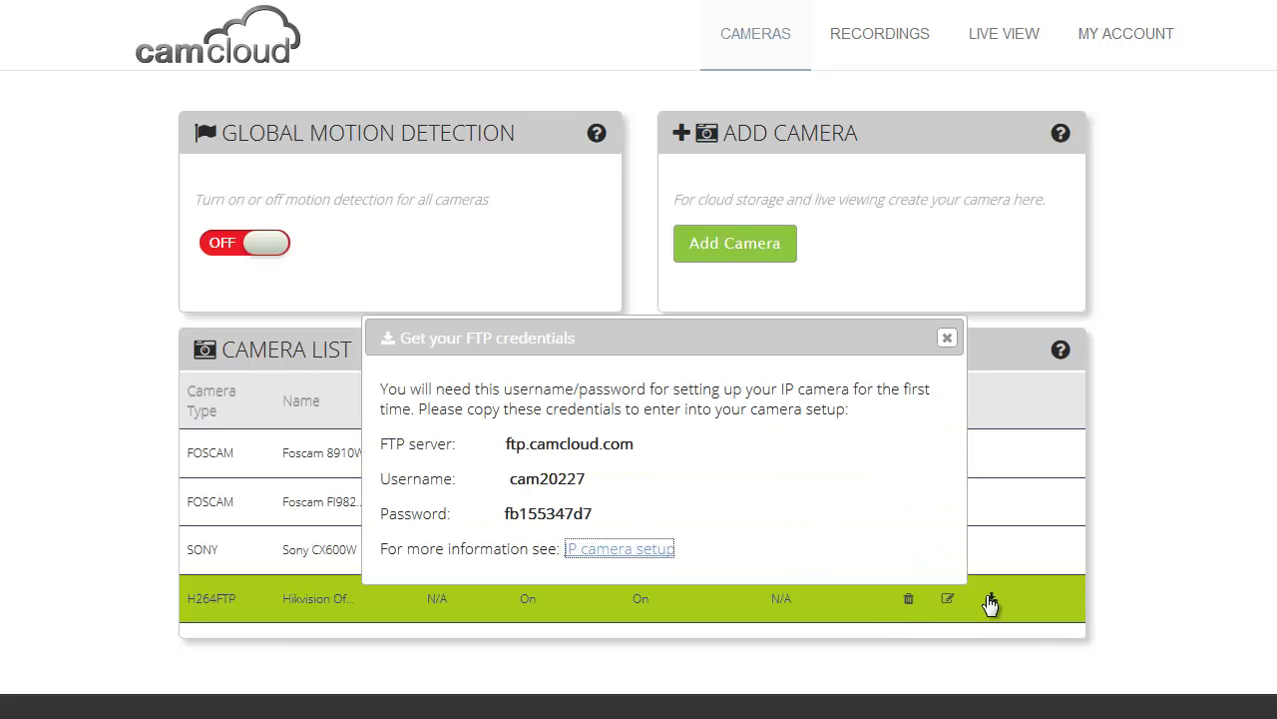
left_click(944, 338)
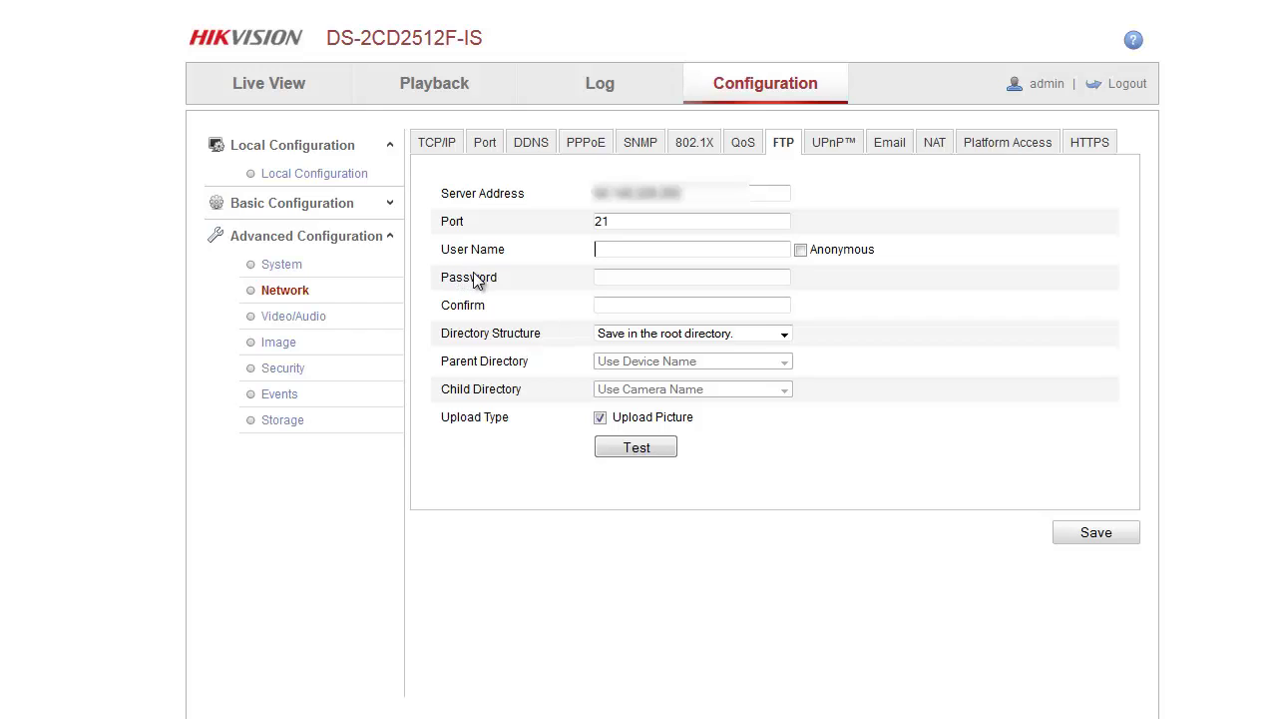
- Enter the Camcloud FTP user name, password and confirmation on the camera and pass the FTP test
type("cam20227")
left_click(627, 278)
type("********")
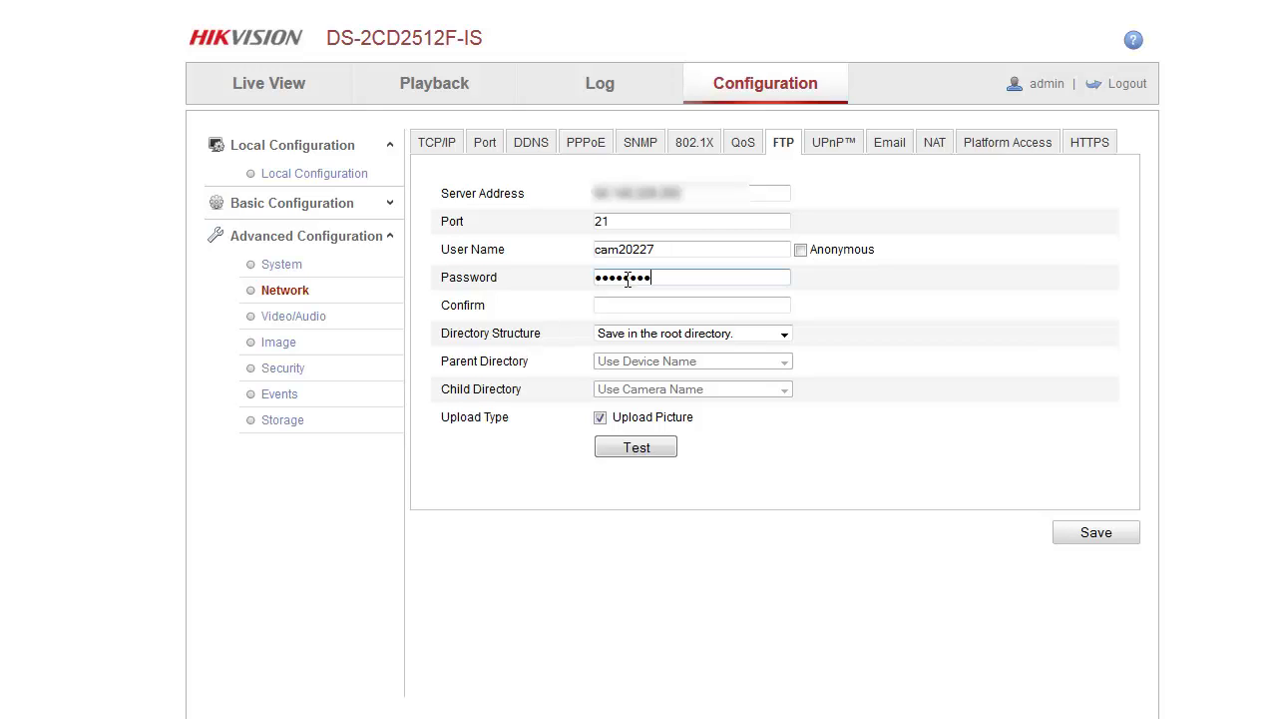
type("**")
left_click(618, 305)
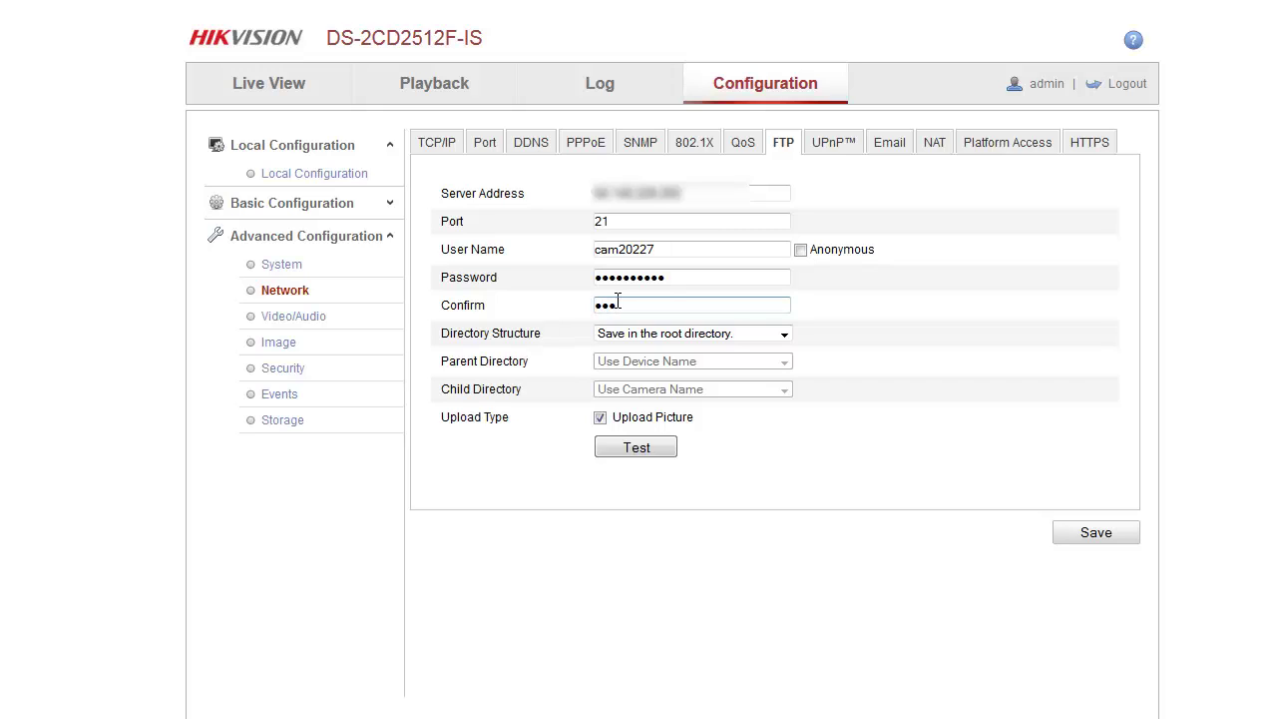
type("•••••")
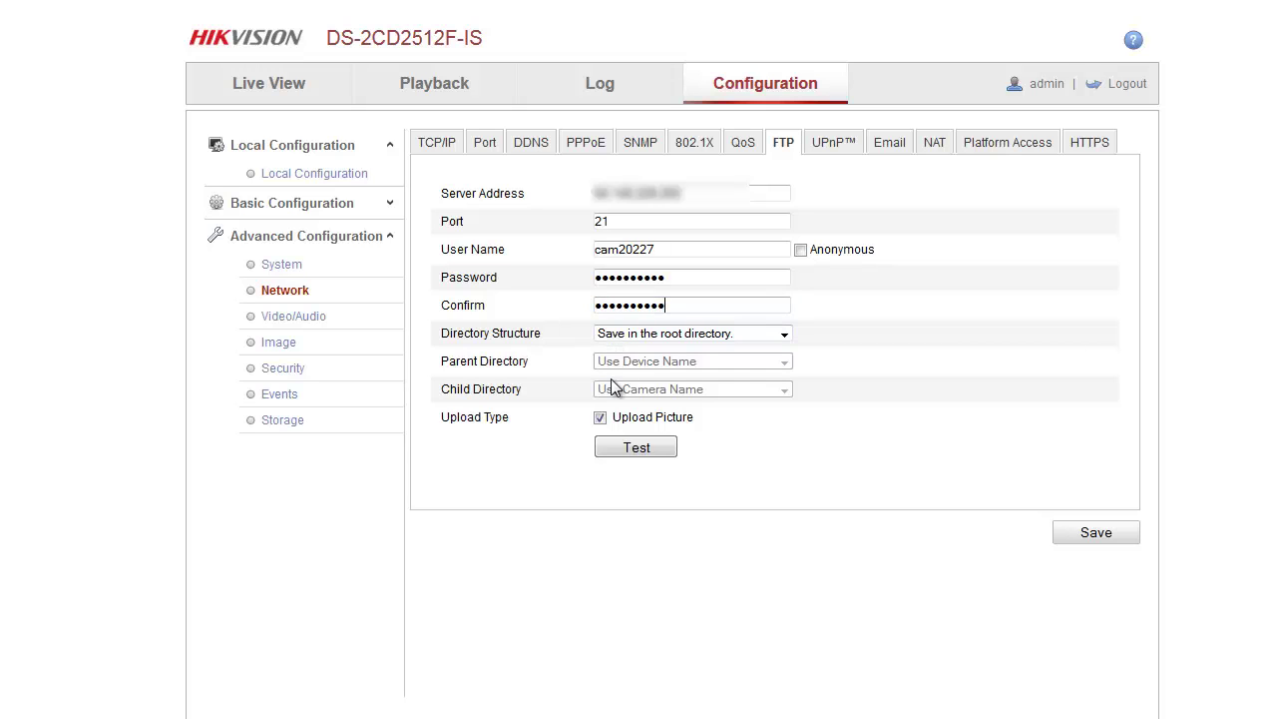
left_click(603, 448)
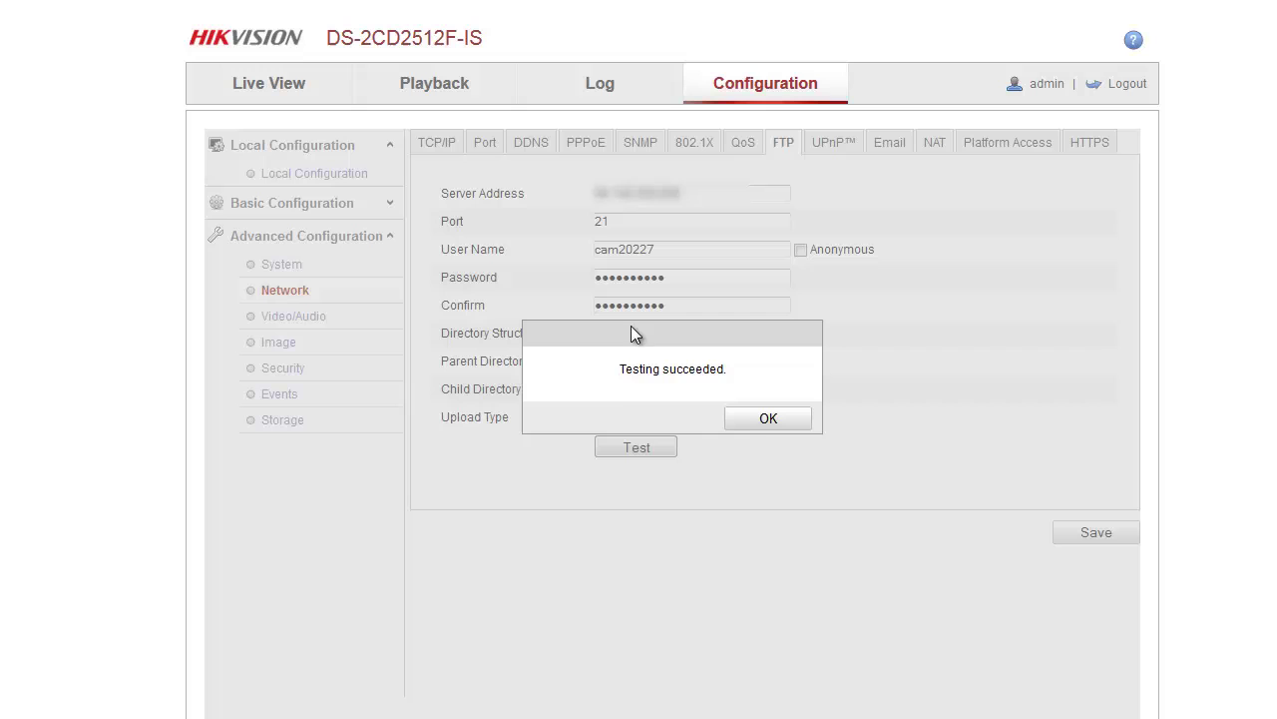
left_click(759, 429)
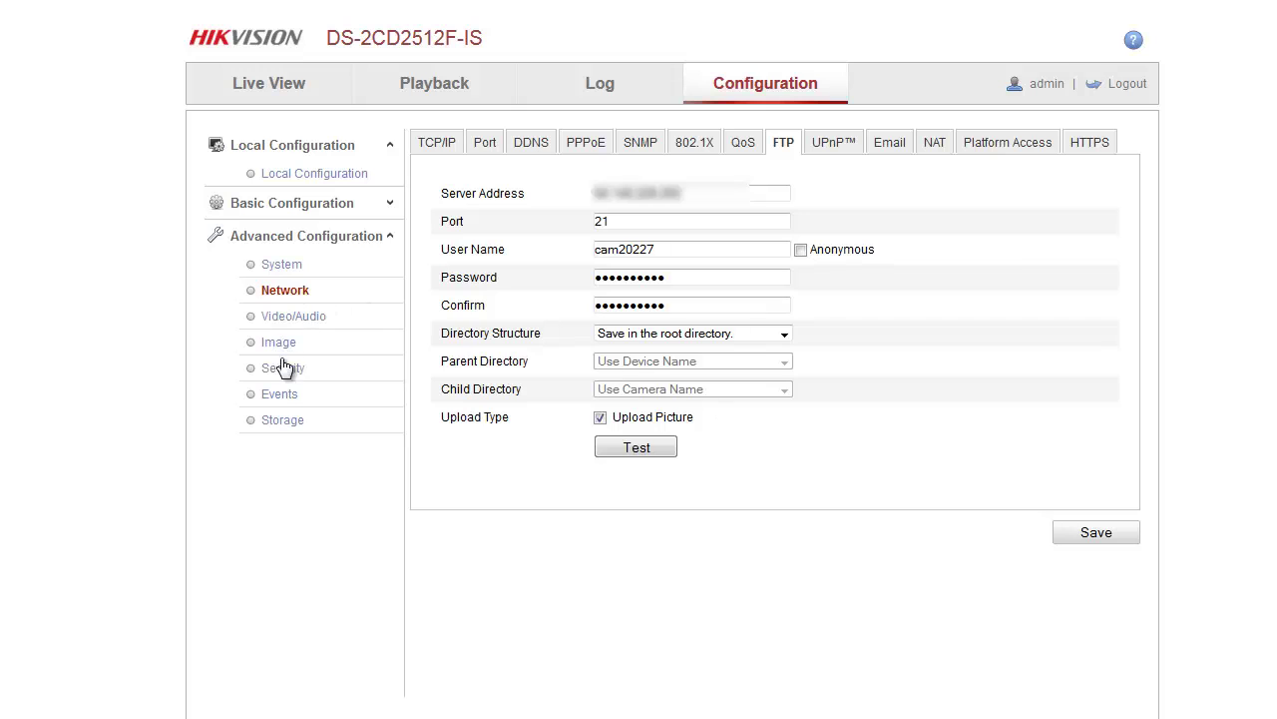
left_click(277, 395)
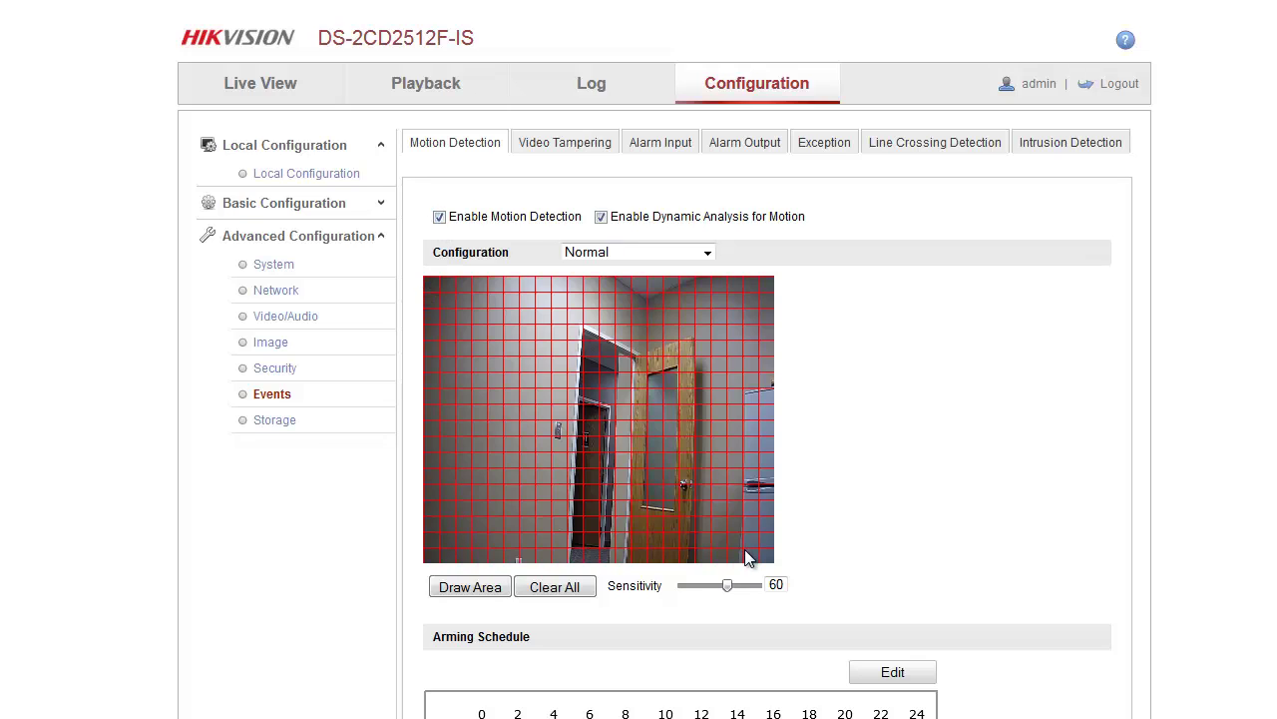
scroll(316, 499, "down", 4)
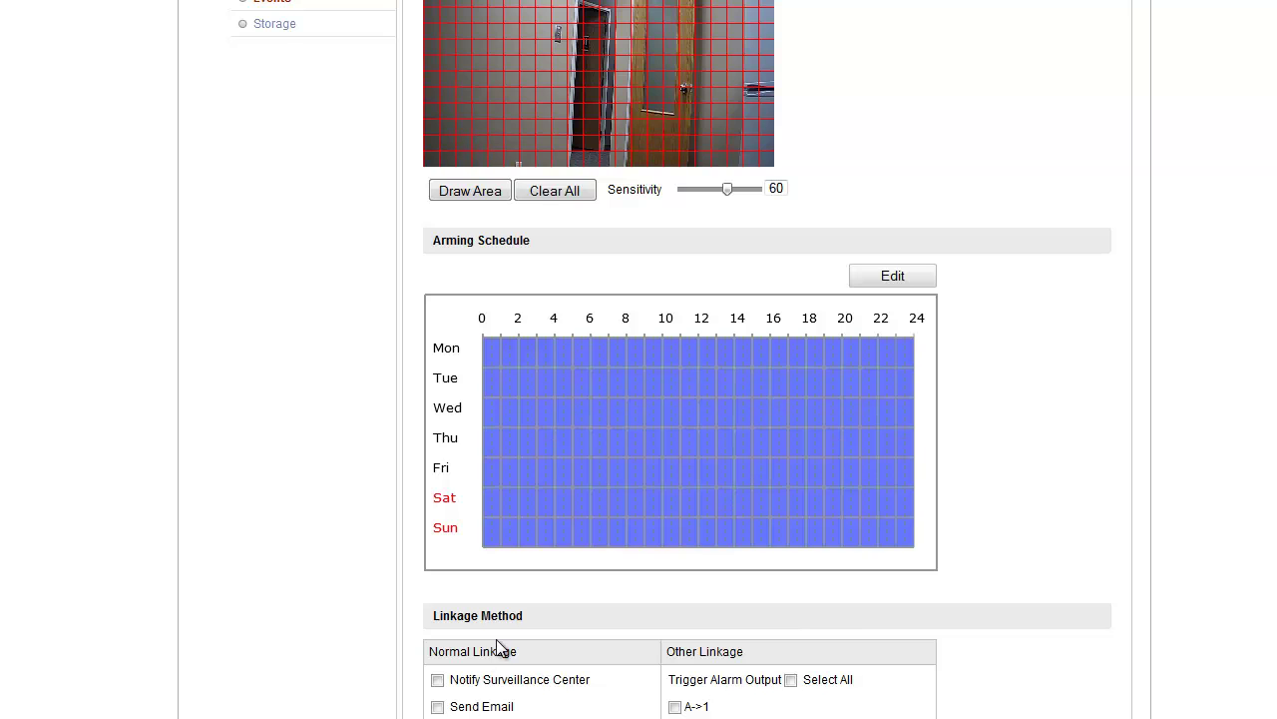
scroll(499, 648, "up", 4)
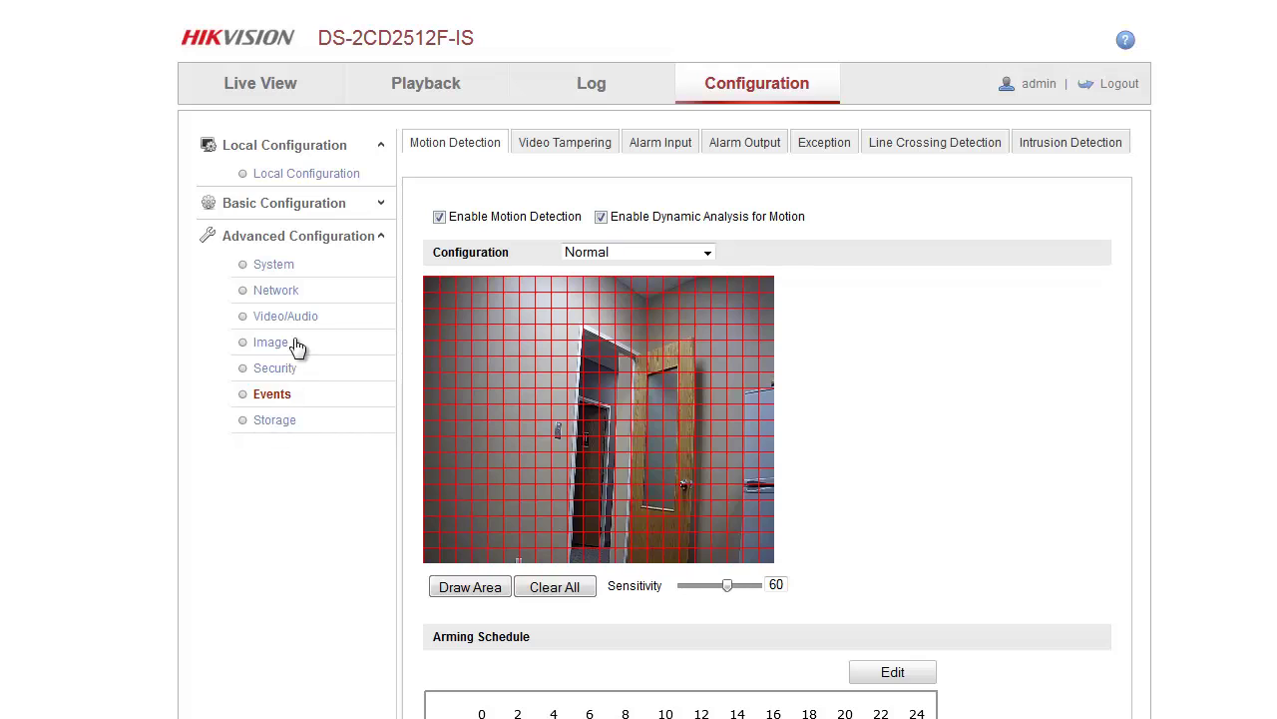
- Ensure Enable Event-Triggered Snapshot is checked in the camera's Storage snapshot settings
left_click(278, 420)
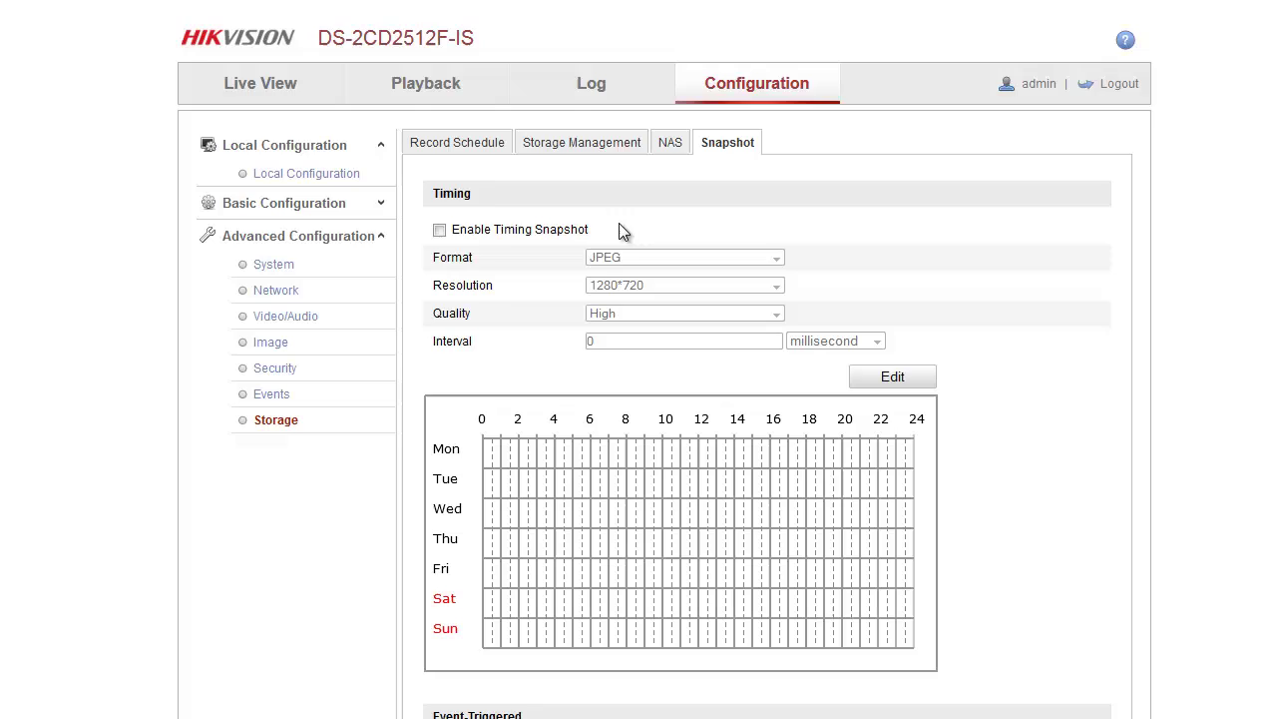
scroll(619, 228, "down", 1)
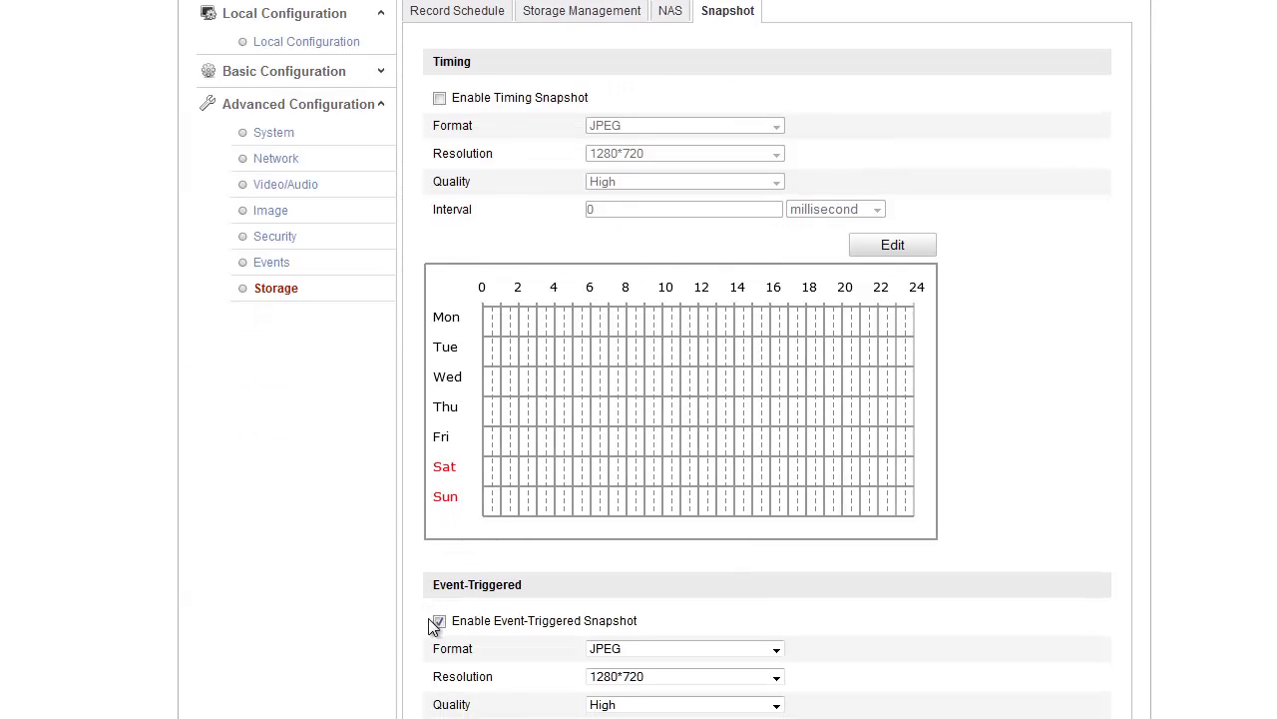
left_click(439, 620)
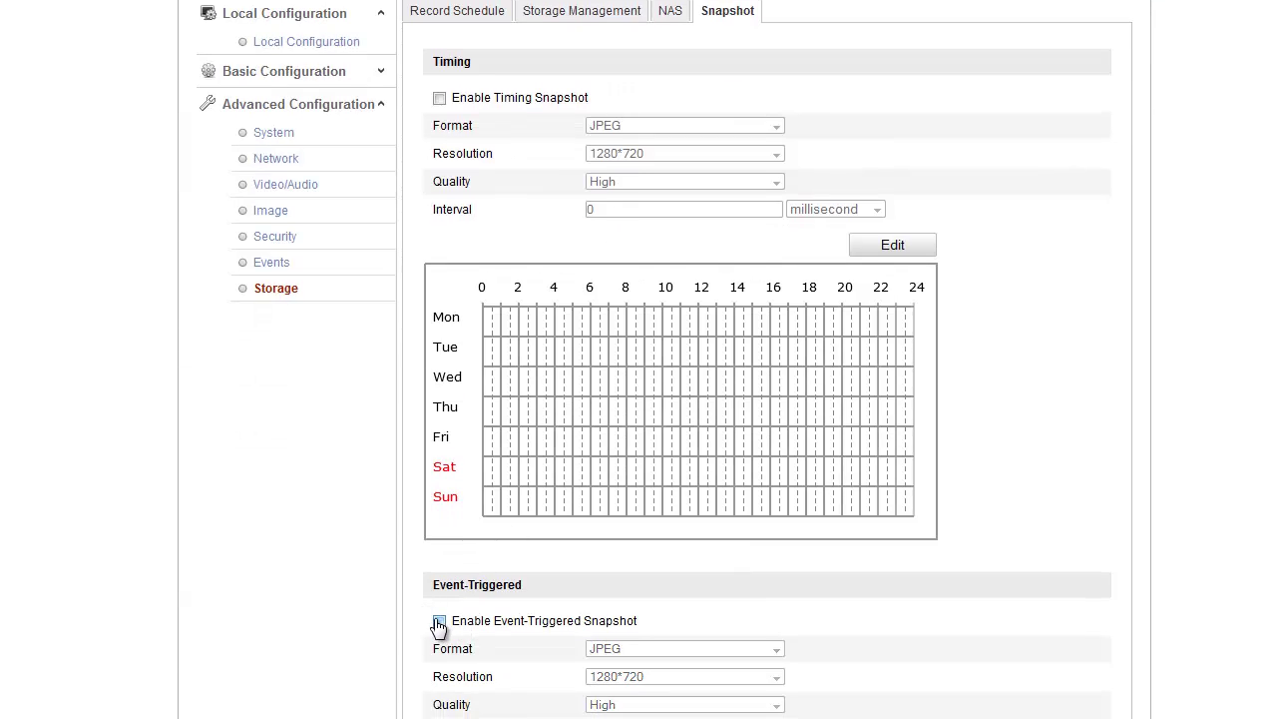
left_click(439, 621)
scroll(494, 620, "up", 1)
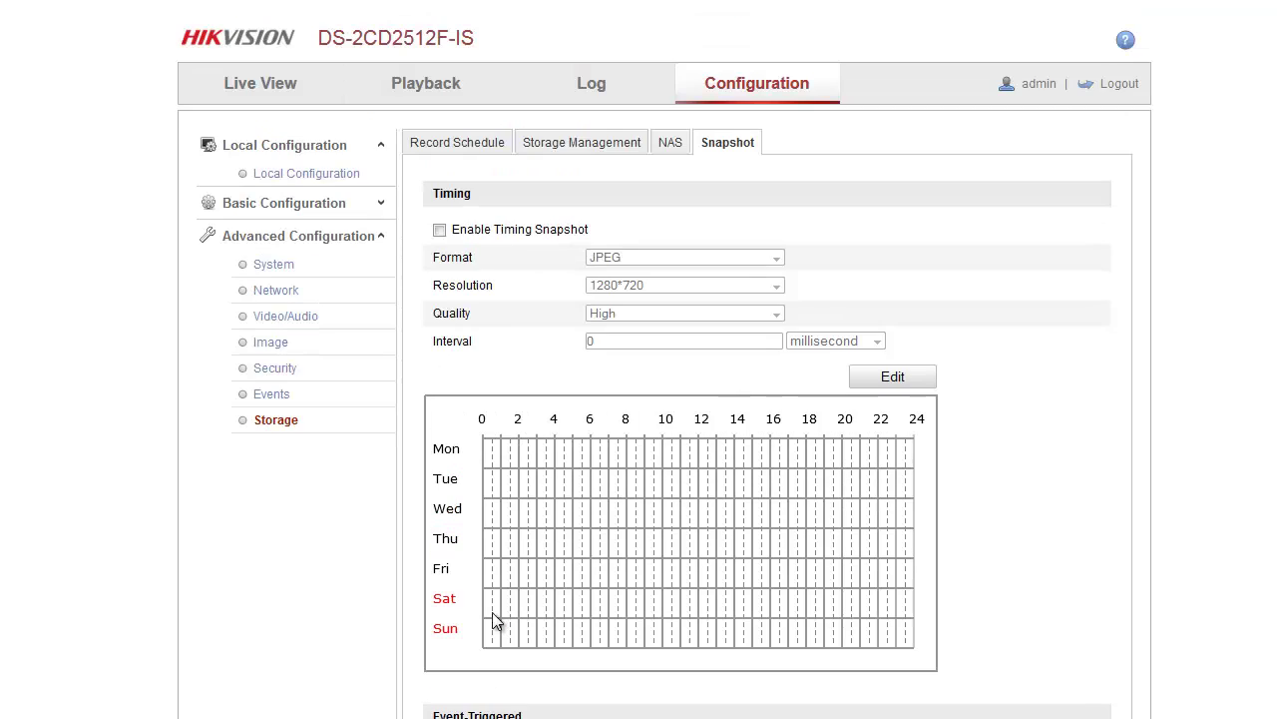
scroll(504, 614, "down", 2)
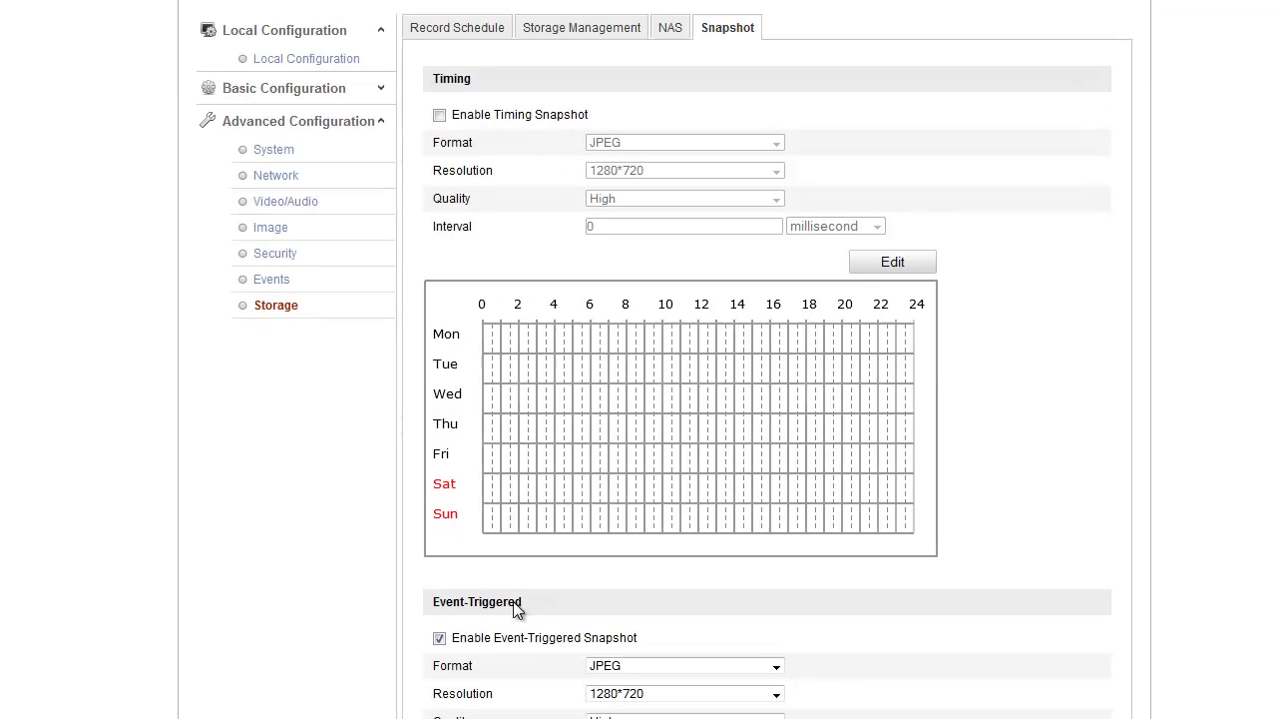
scroll(514, 608, "up", 1)
scroll(509, 599, "up", 1)
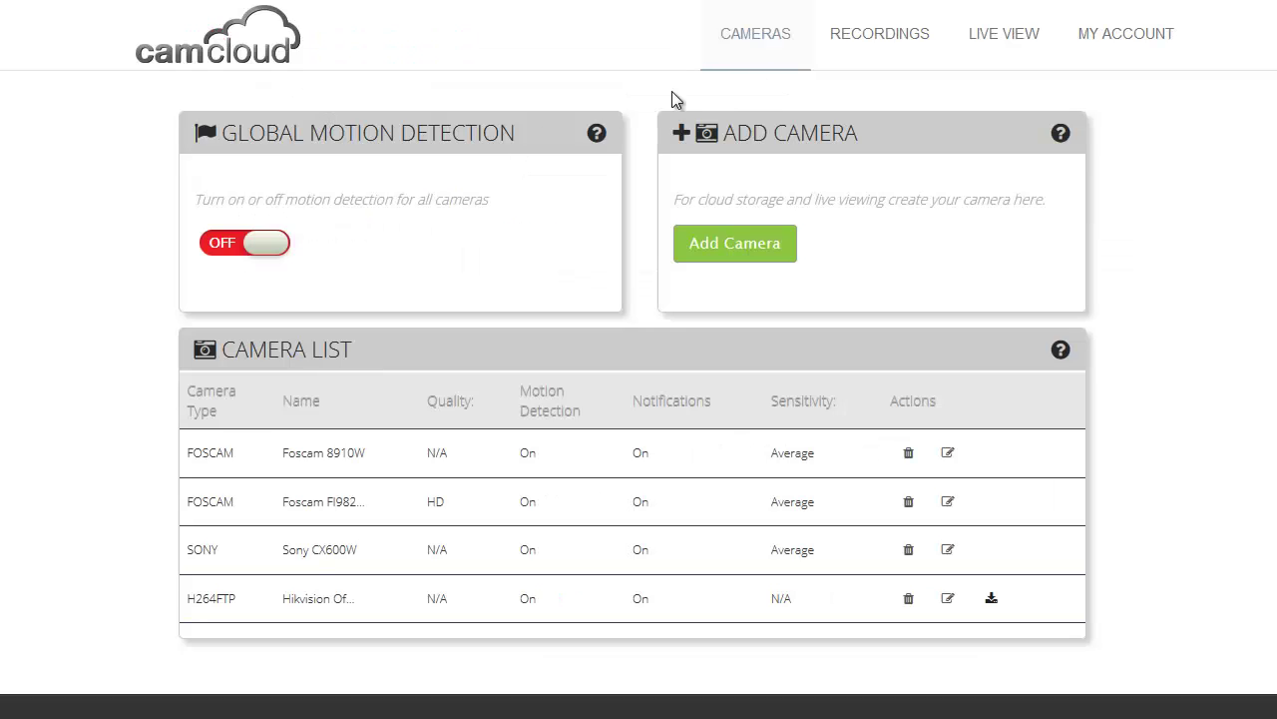
- Open the 17:04:32 Hikvision snapshot in Recordings and resize the viewer to 640x480, then 320x240
left_click(859, 45)
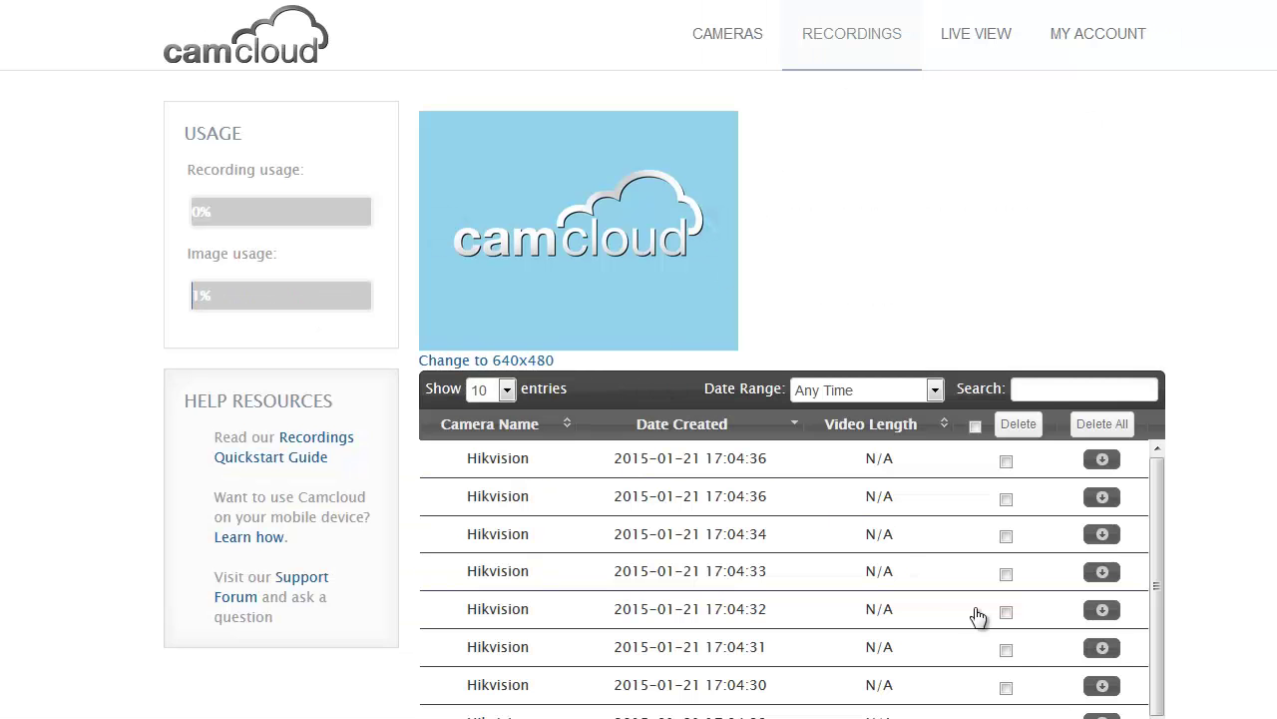
left_click(723, 624)
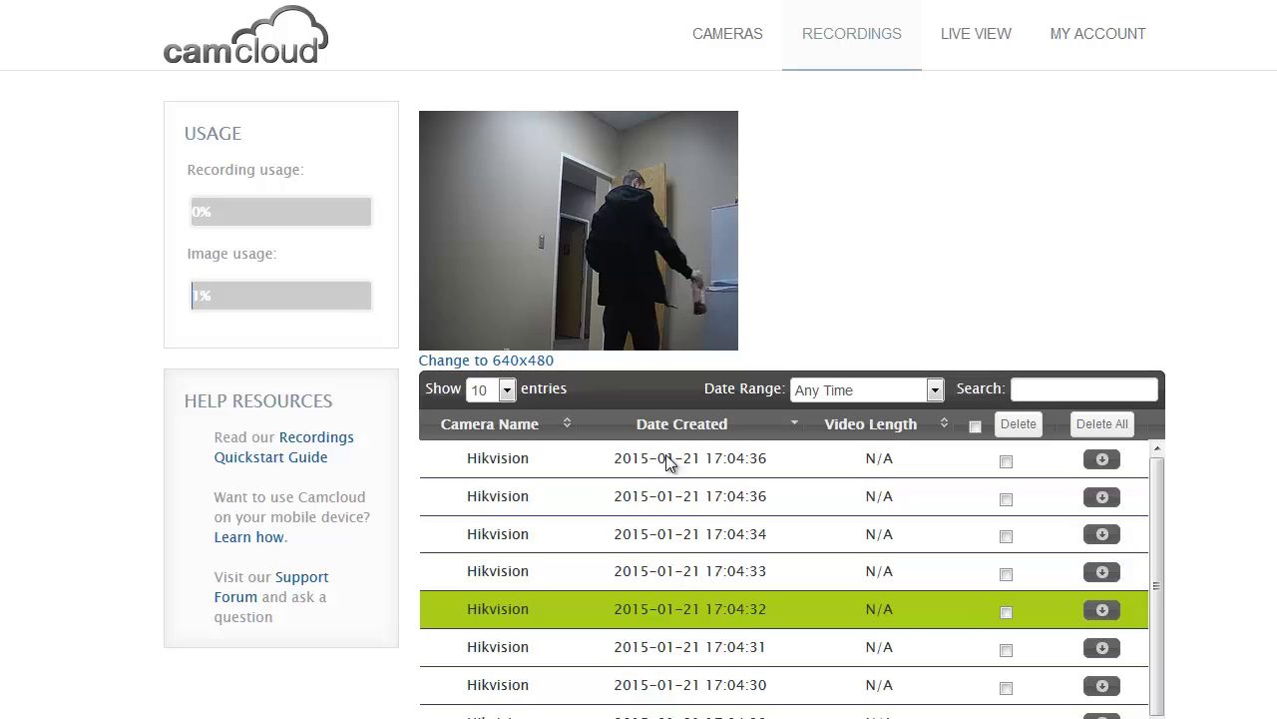
mouse_move(641, 200)
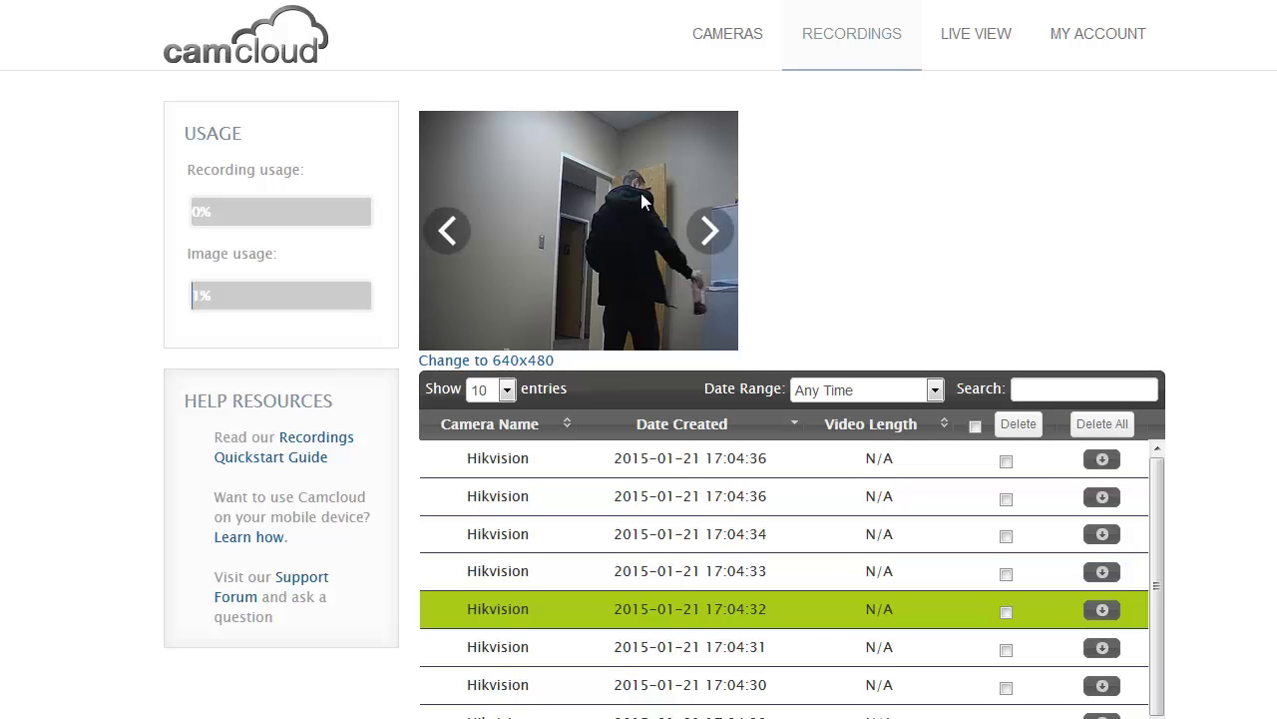
left_click(498, 360)
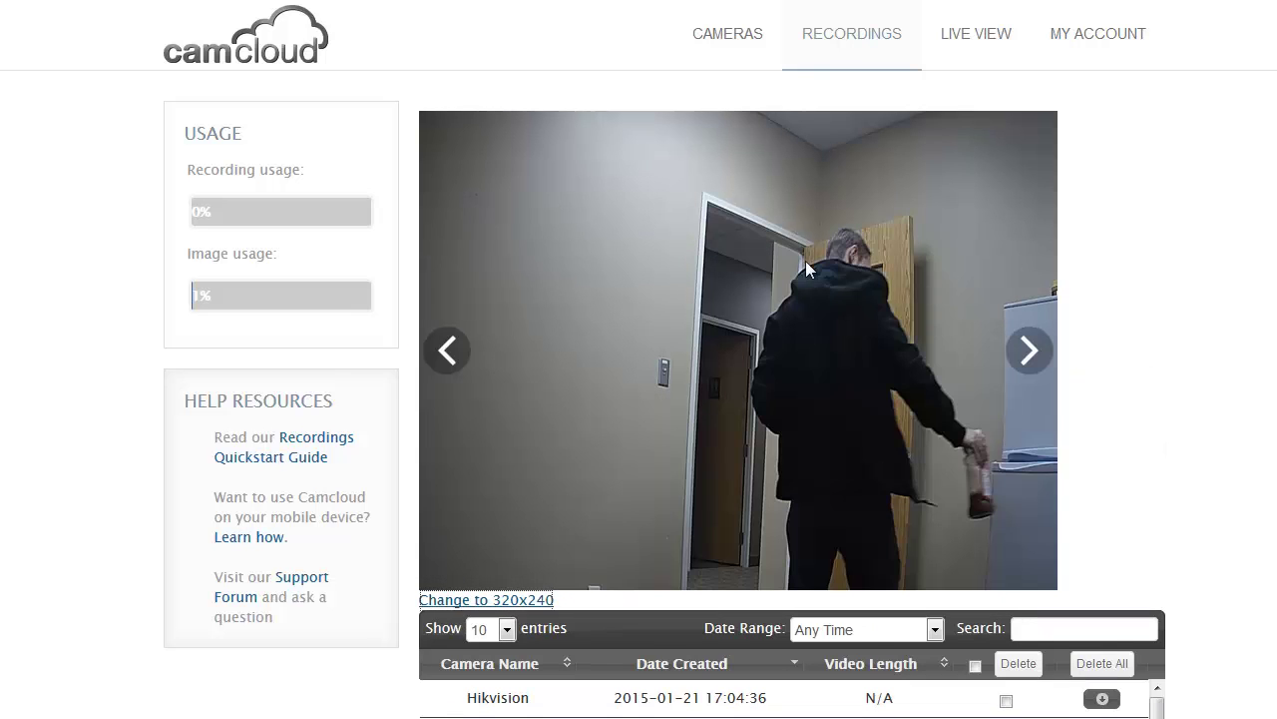
left_click(490, 599)
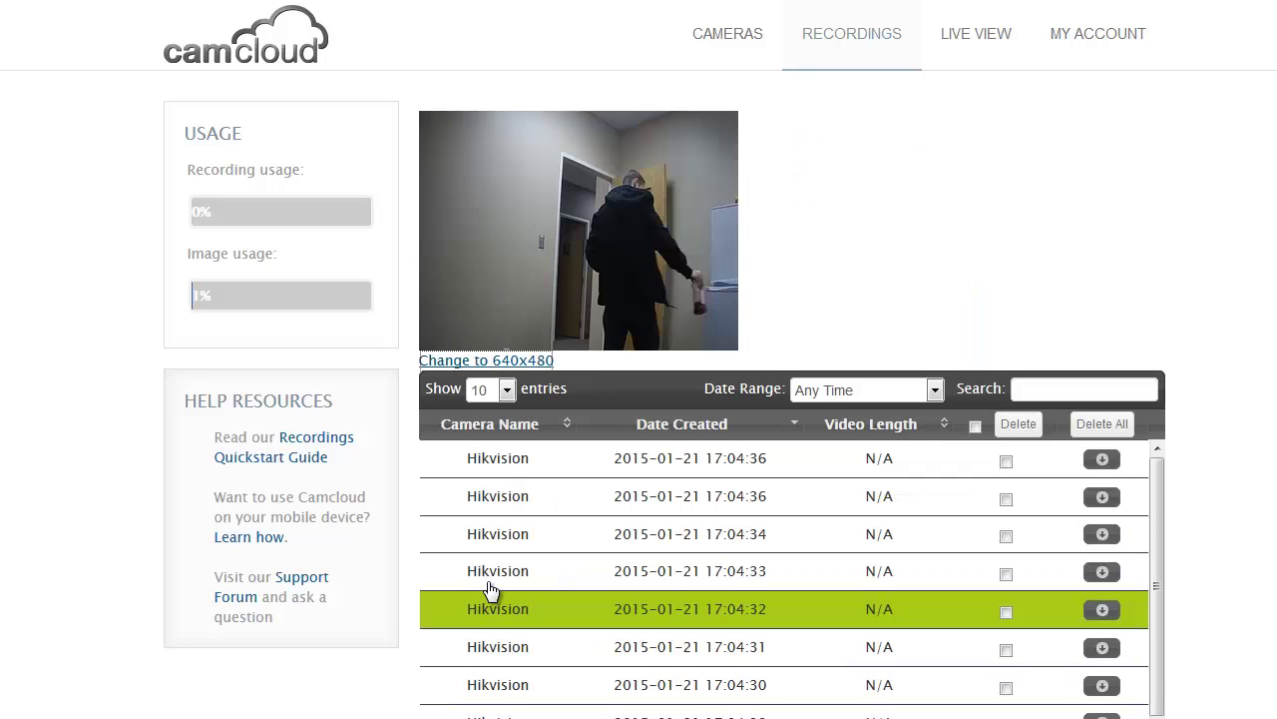